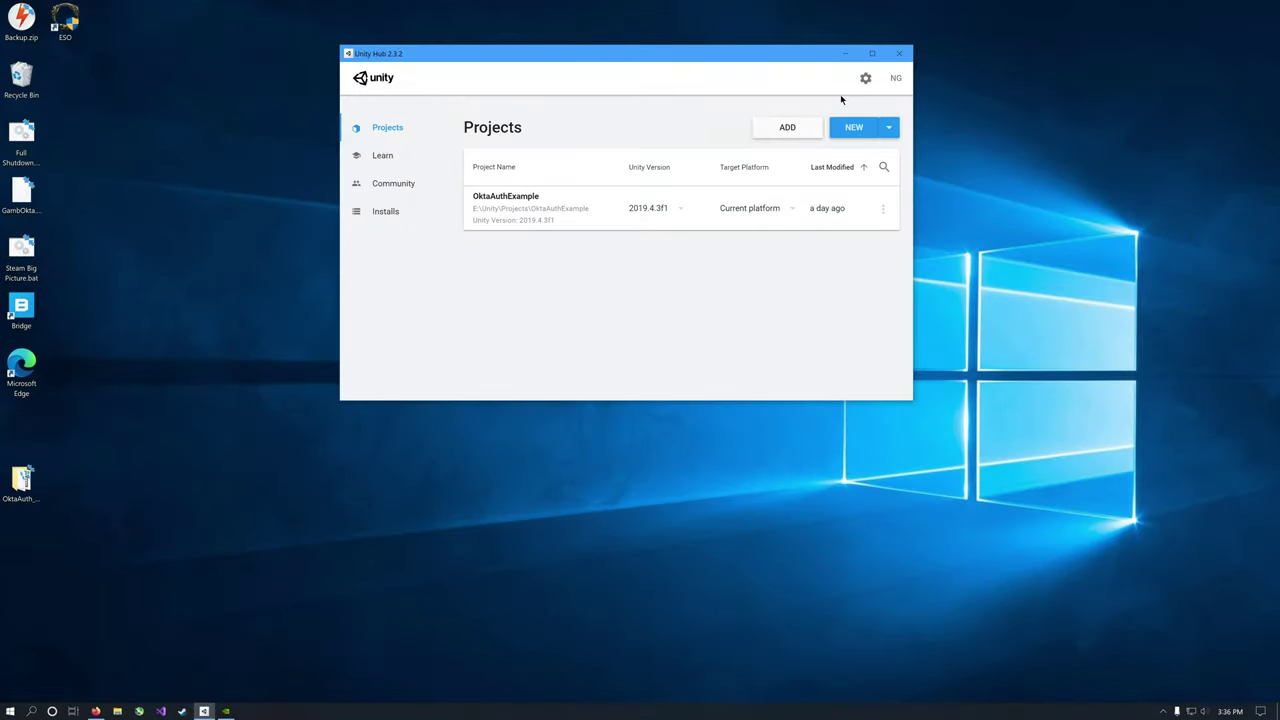
# Start a new 3D Unity project and name it OktaOAuth2Example.
pyautogui.click(851, 127)
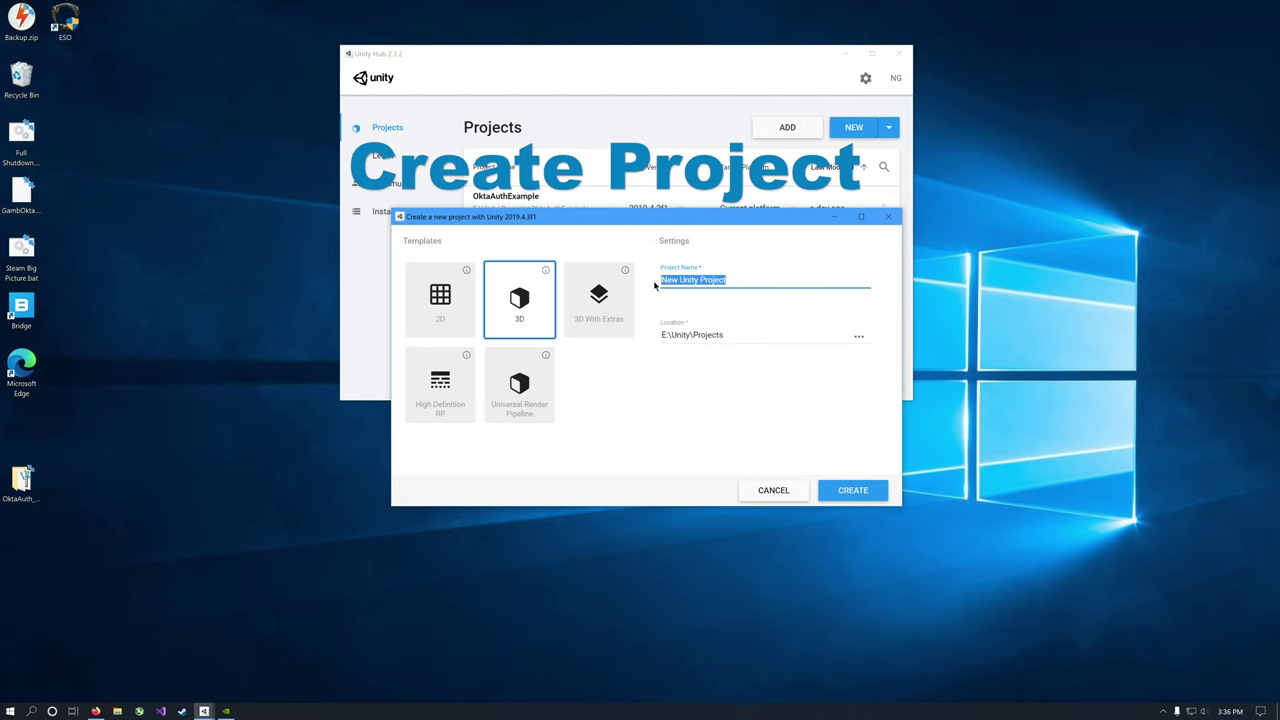
pyautogui.write('Ok')
pyautogui.write('taOAuth2')
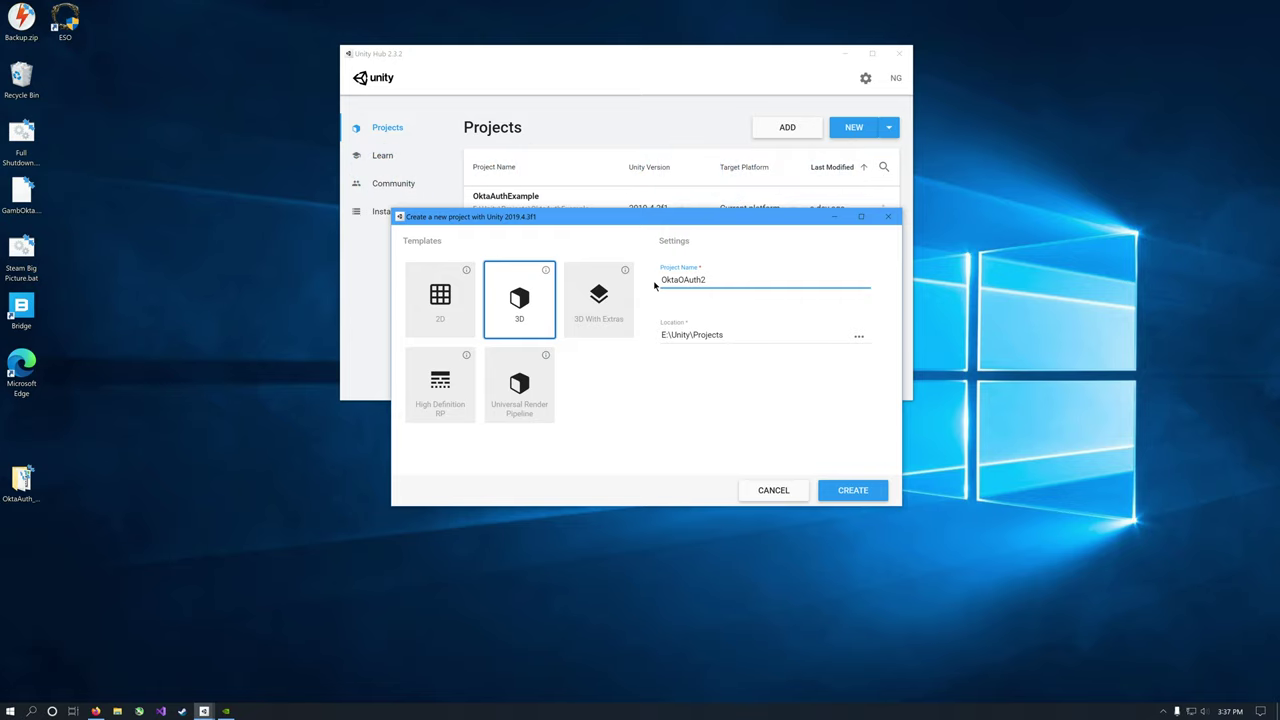
pyautogui.write('Example')
# Create the OktaOAuth2Example project, clear its startup Console errors, and add an Assets/Scripts folder.
pyautogui.click(846, 490)
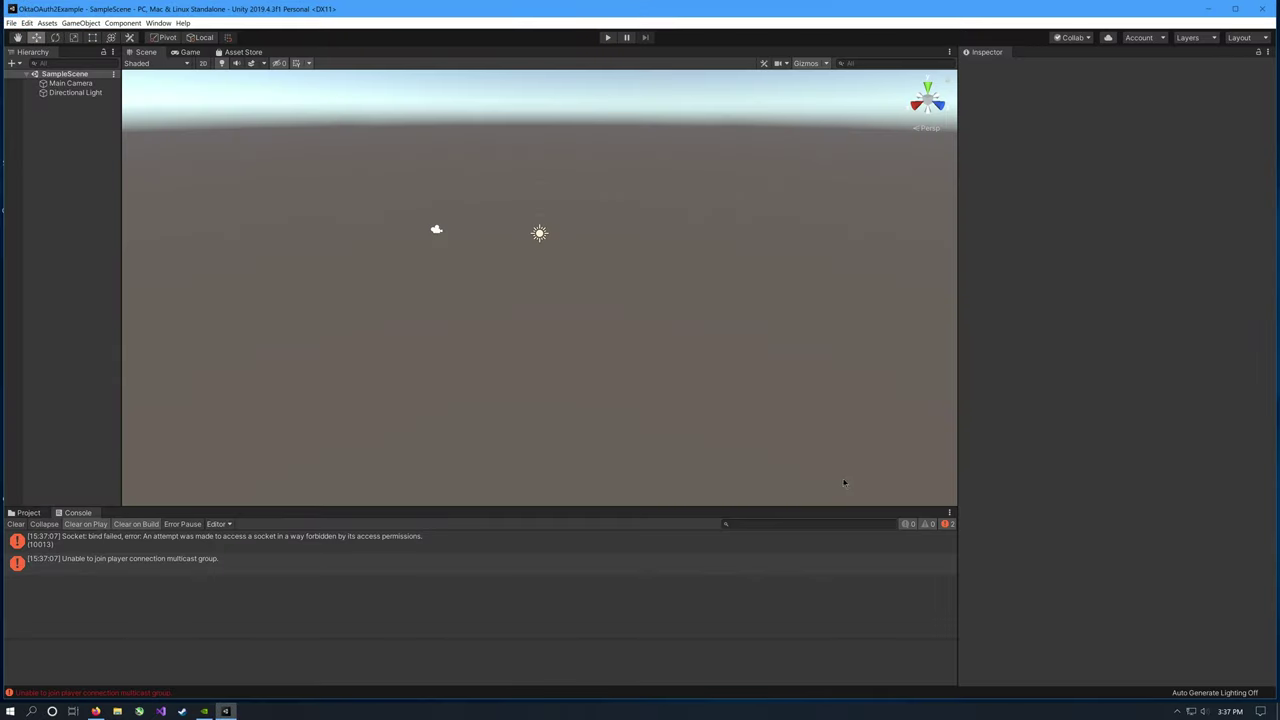
pyautogui.click(22, 520)
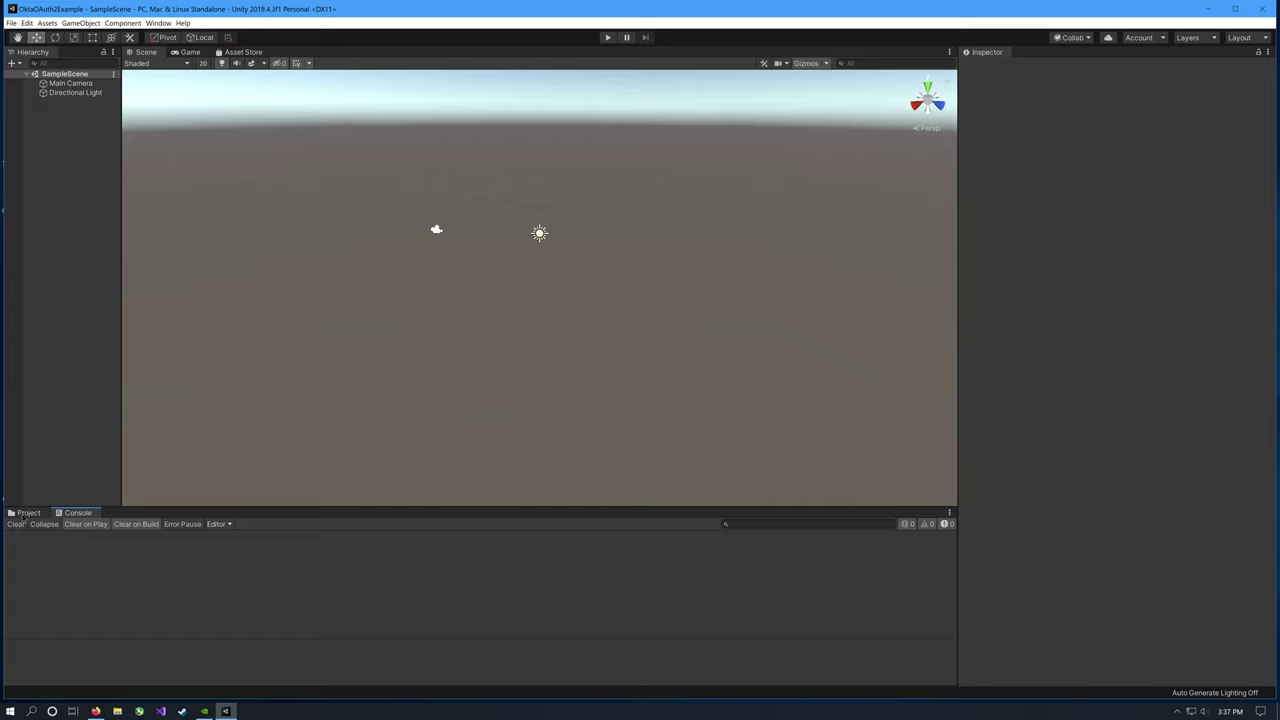
pyautogui.click(25, 513)
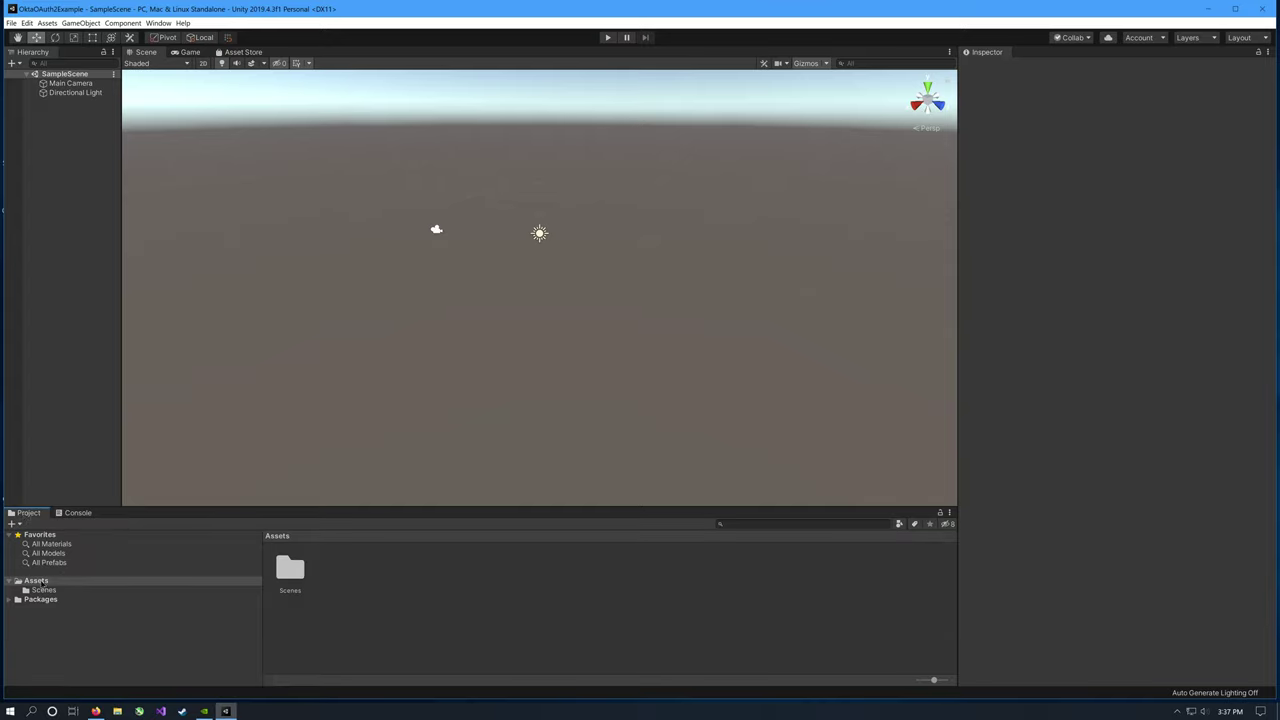
pyautogui.rightClick(36, 581)
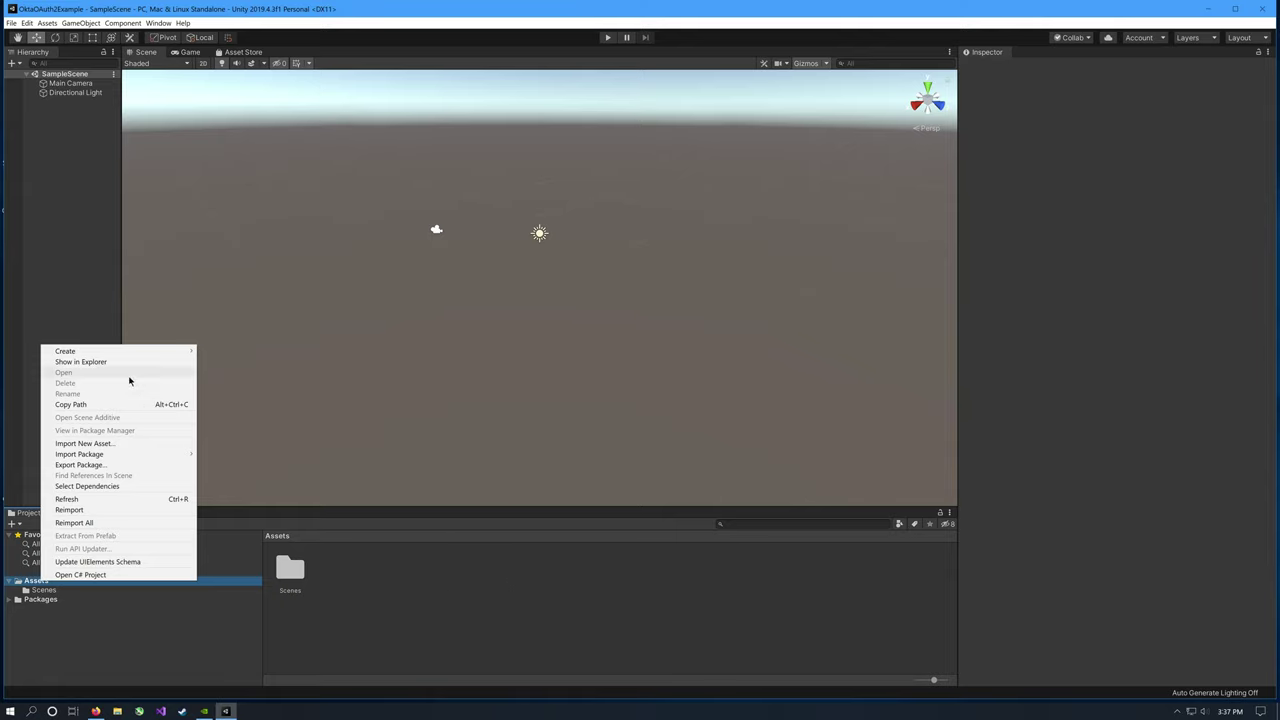
pyautogui.moveTo(149, 351)
pyautogui.click(219, 351)
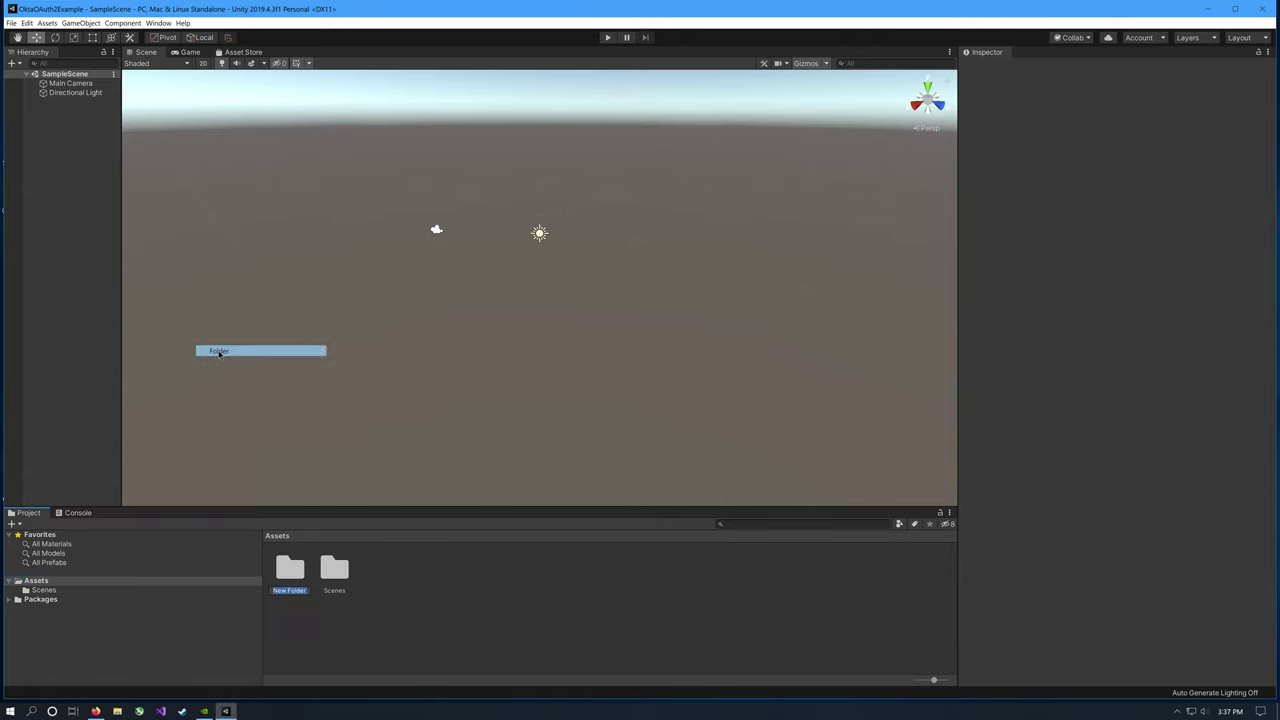
pyautogui.write('Scrip')
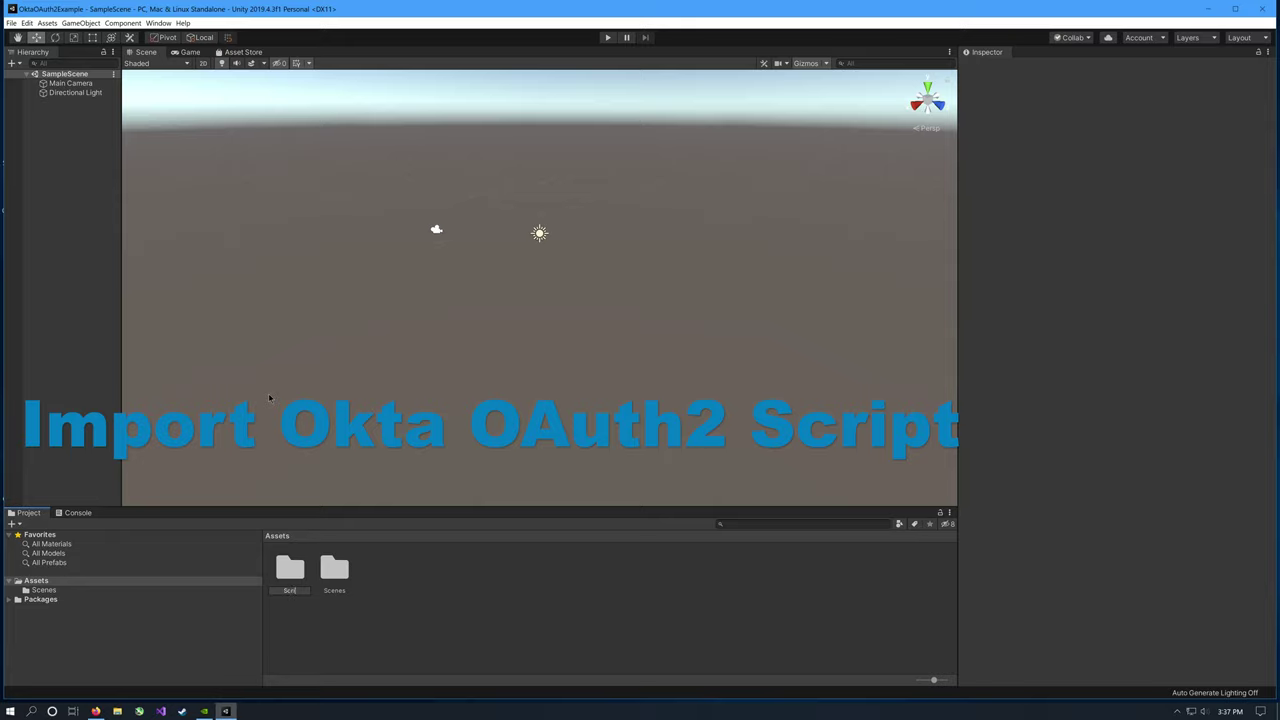
pyautogui.write('ts')
pyautogui.press('Return')
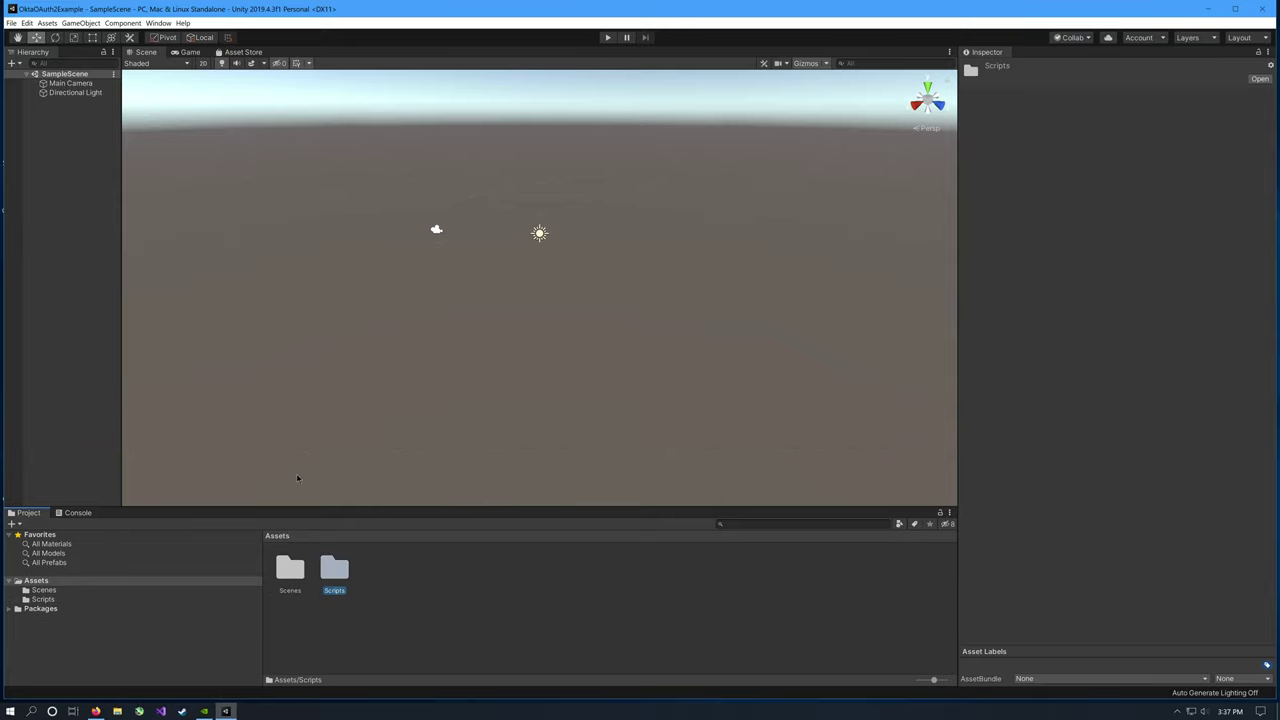
# Import OktaOAuth2.cs from OktaAuth_Unity into Assets/Scripts and view the Newtonsoft CS0246 error.
pyautogui.doubleClick(341, 577)
pyautogui.rightClick(341, 576)
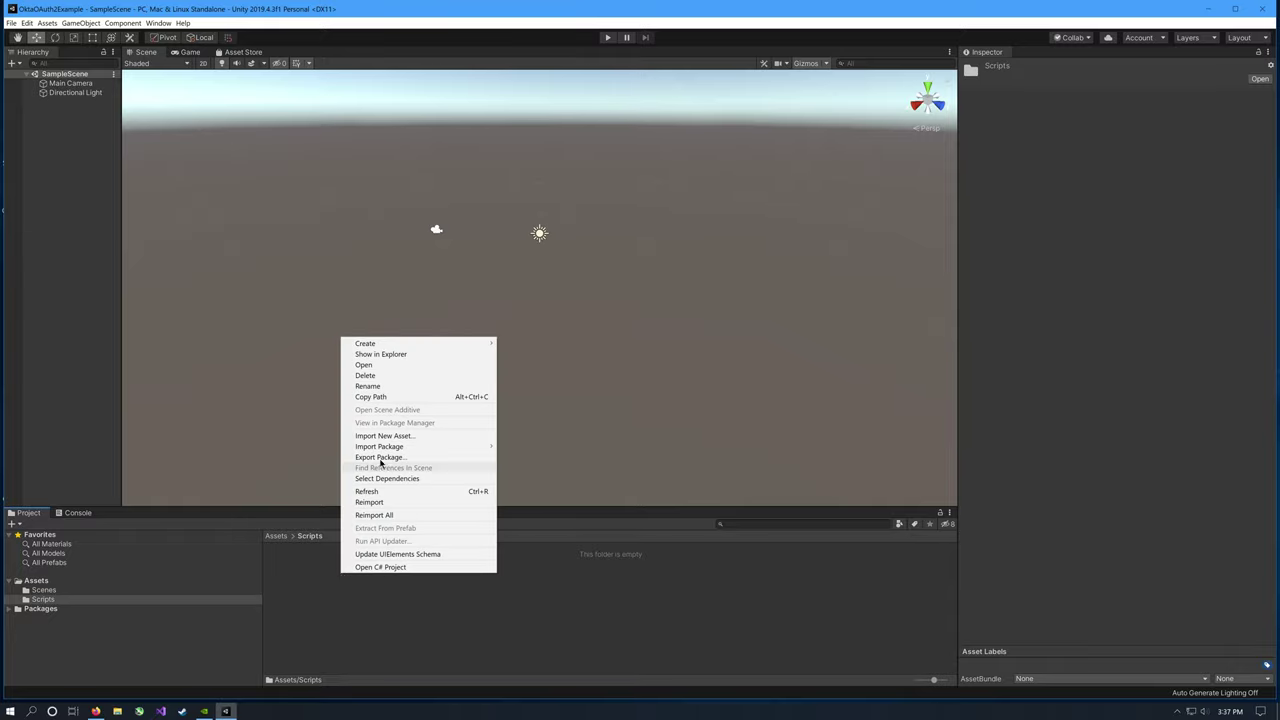
pyautogui.click(381, 436)
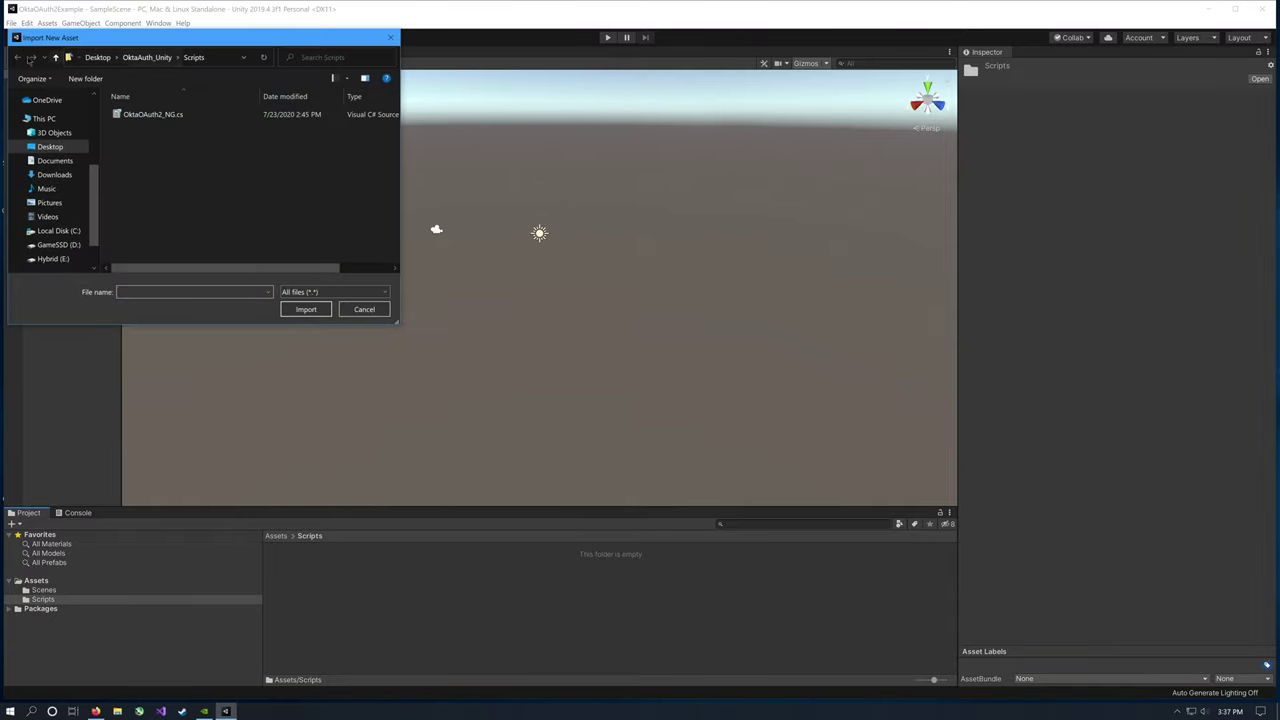
pyautogui.click(56, 57)
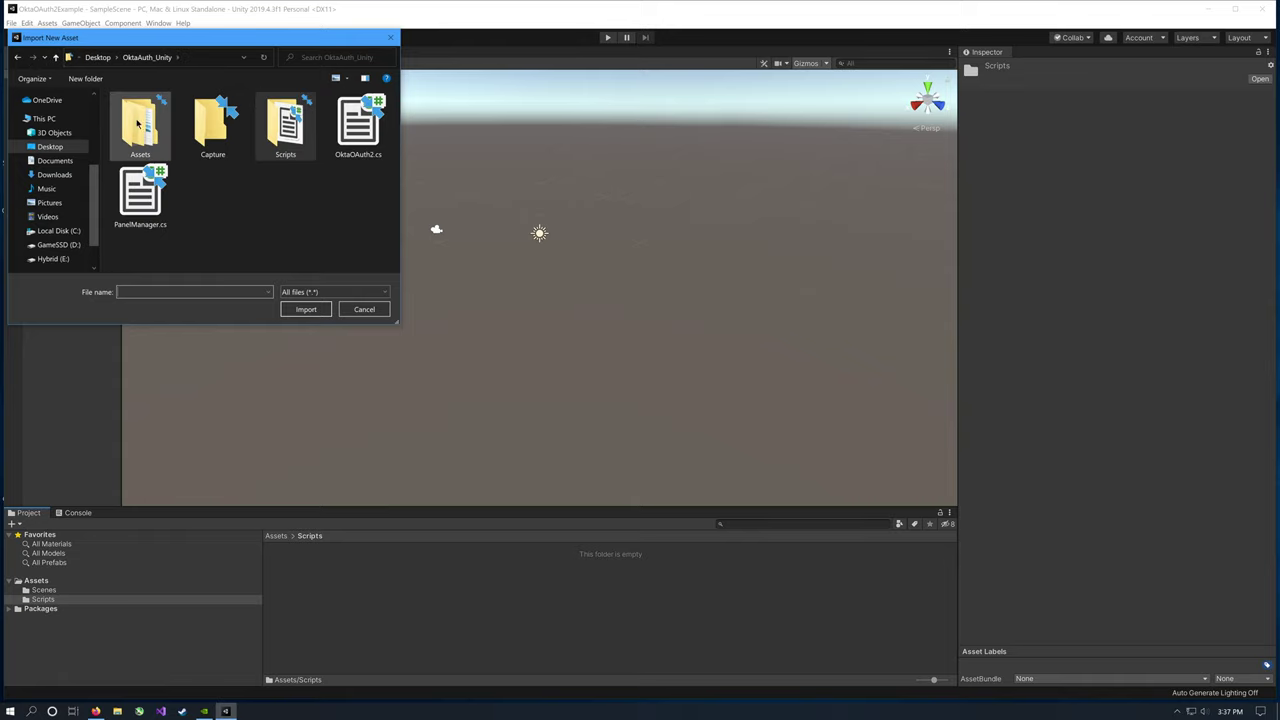
pyautogui.click(353, 138)
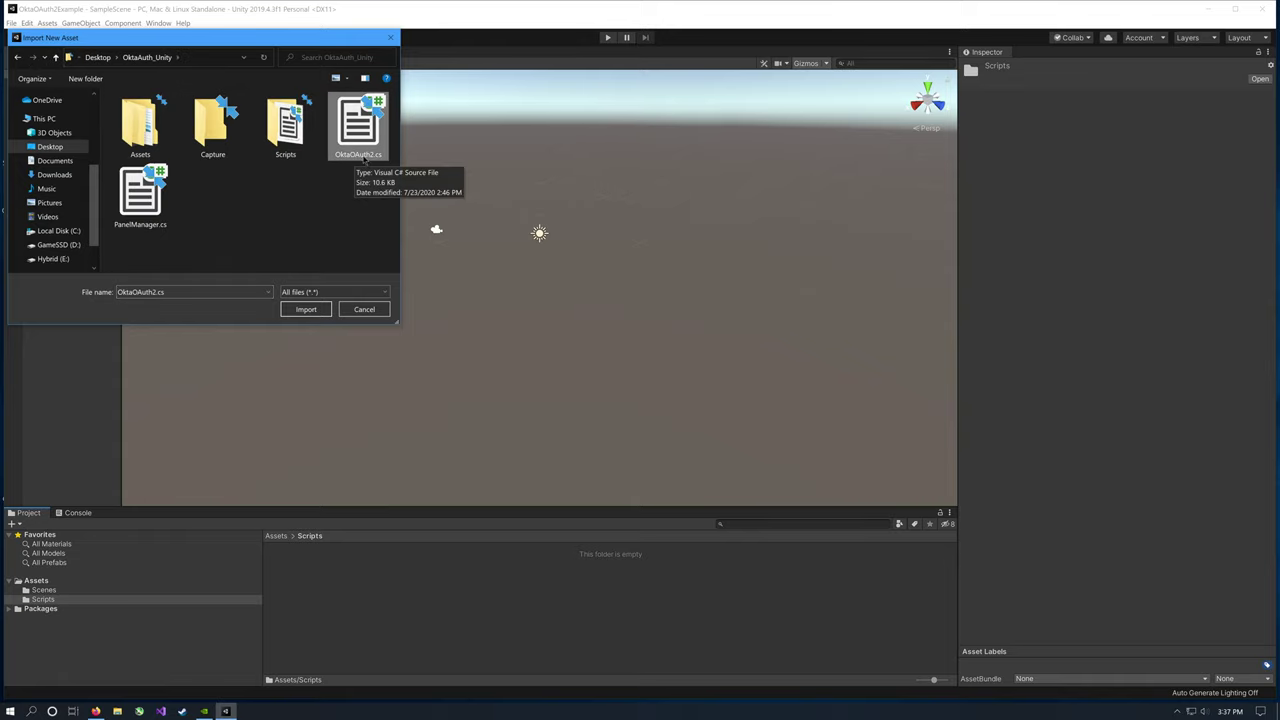
pyautogui.doubleClick(360, 136)
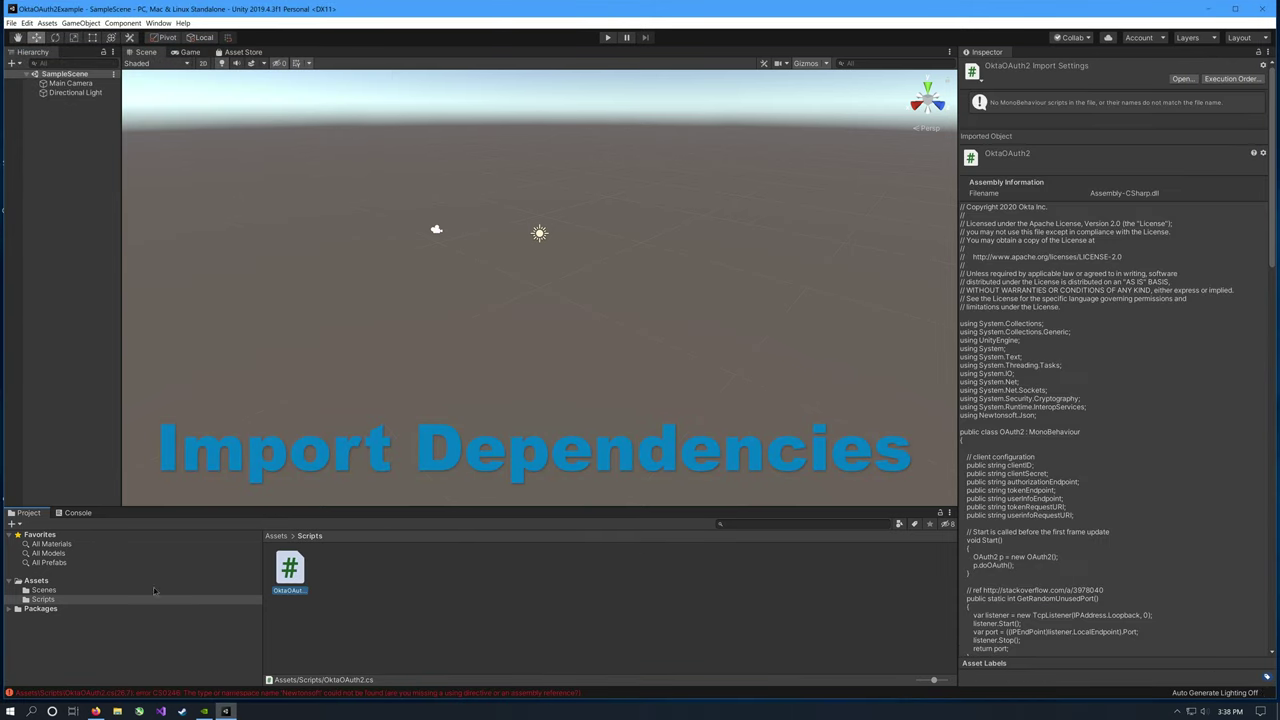
pyautogui.click(80, 513)
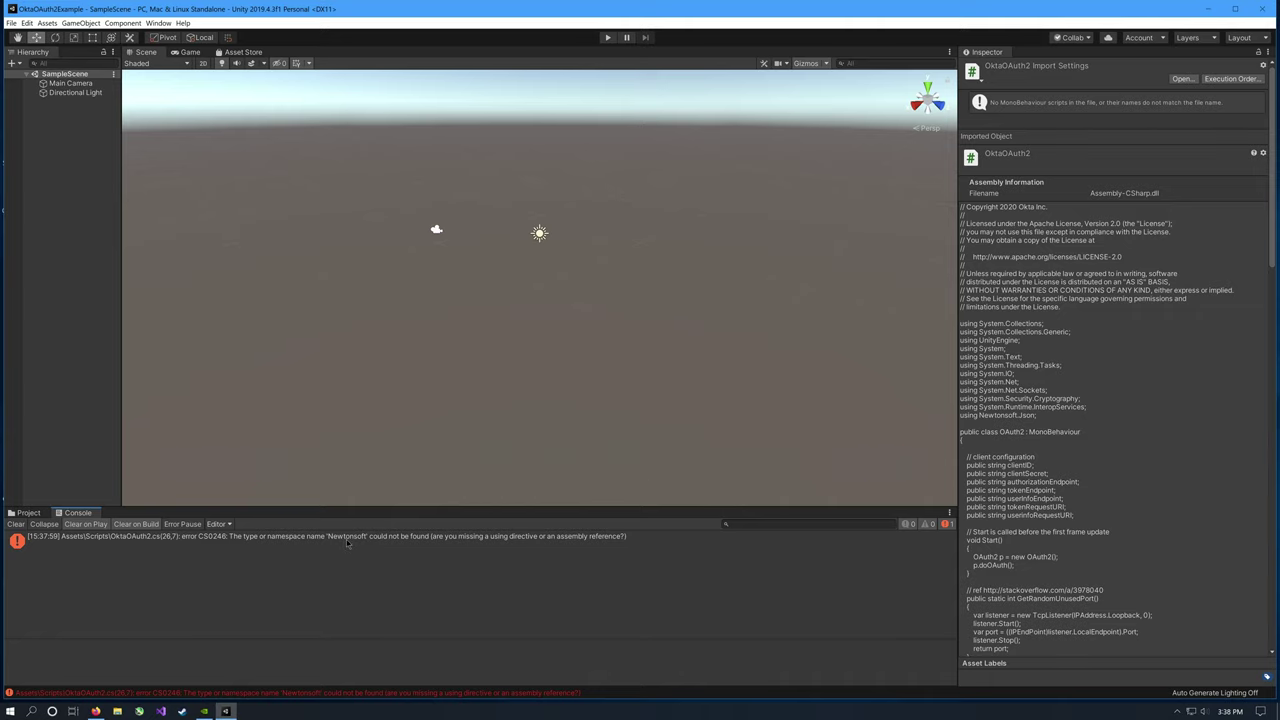
# In Firefox, go to nuget.org and open the Newtonsoft.Json package page.
pyautogui.click(95, 711)
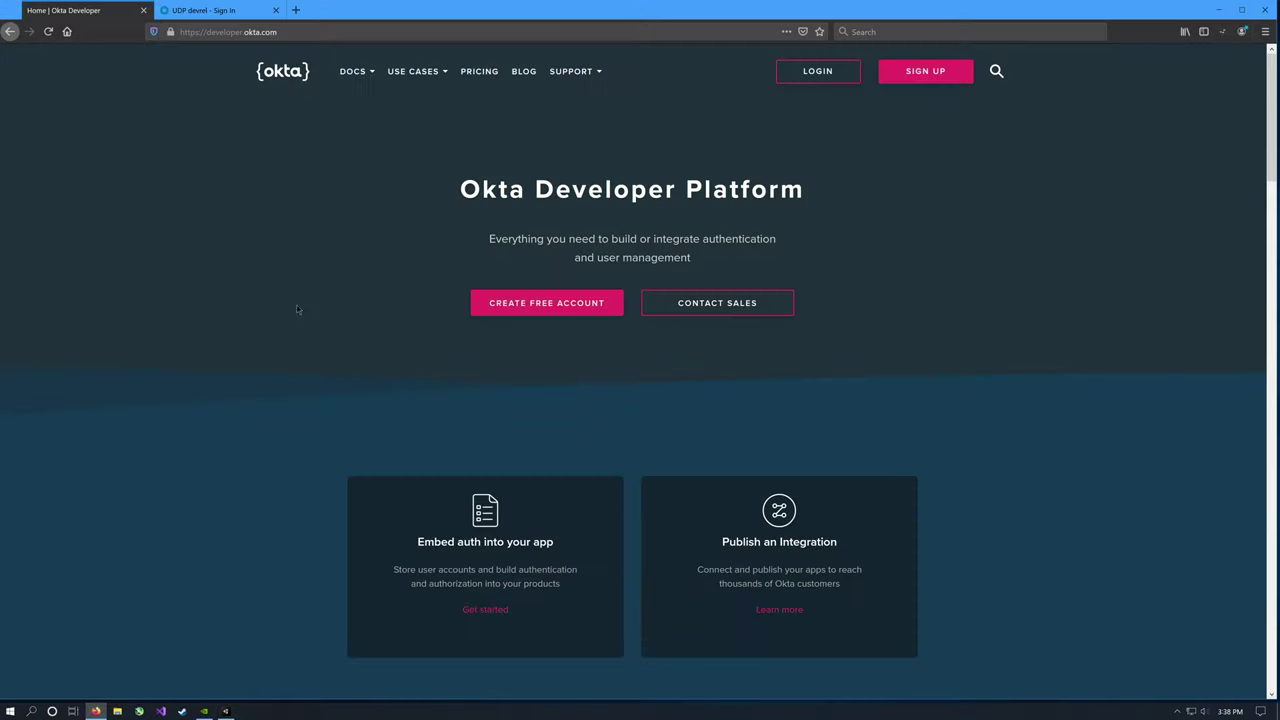
pyautogui.click(296, 10)
pyautogui.write('nuget.org/')
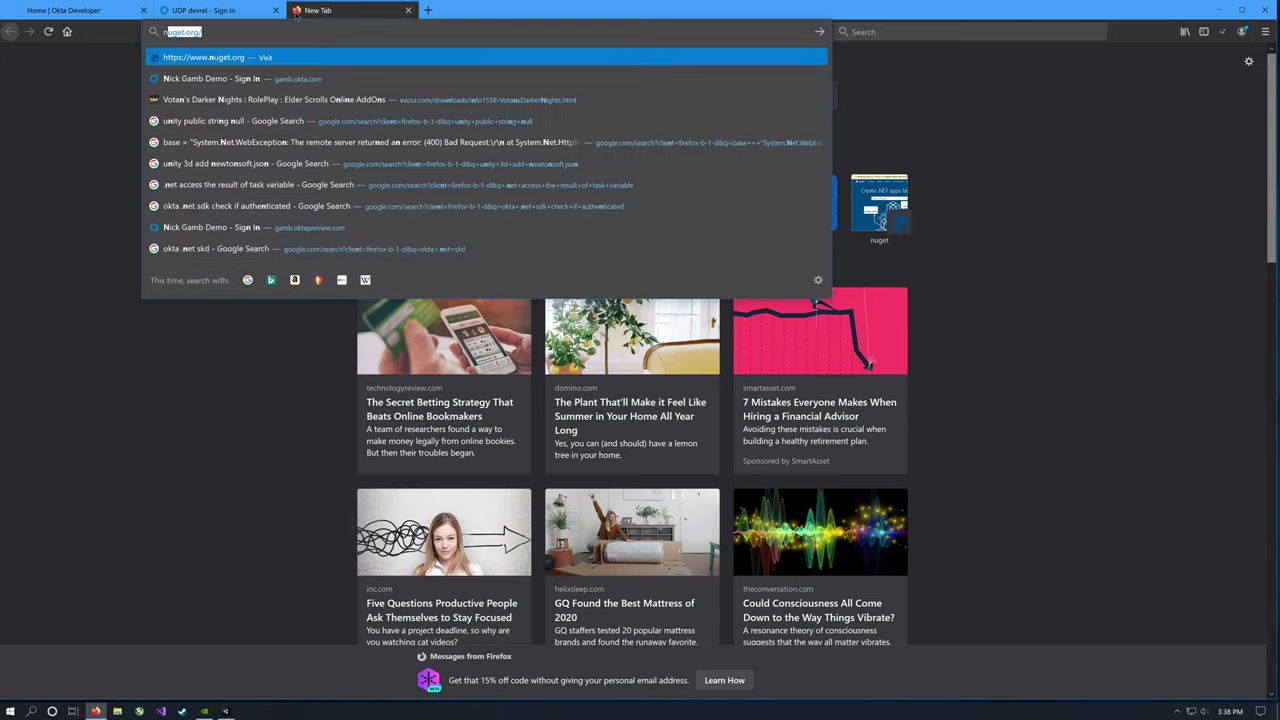
pyautogui.write('g')
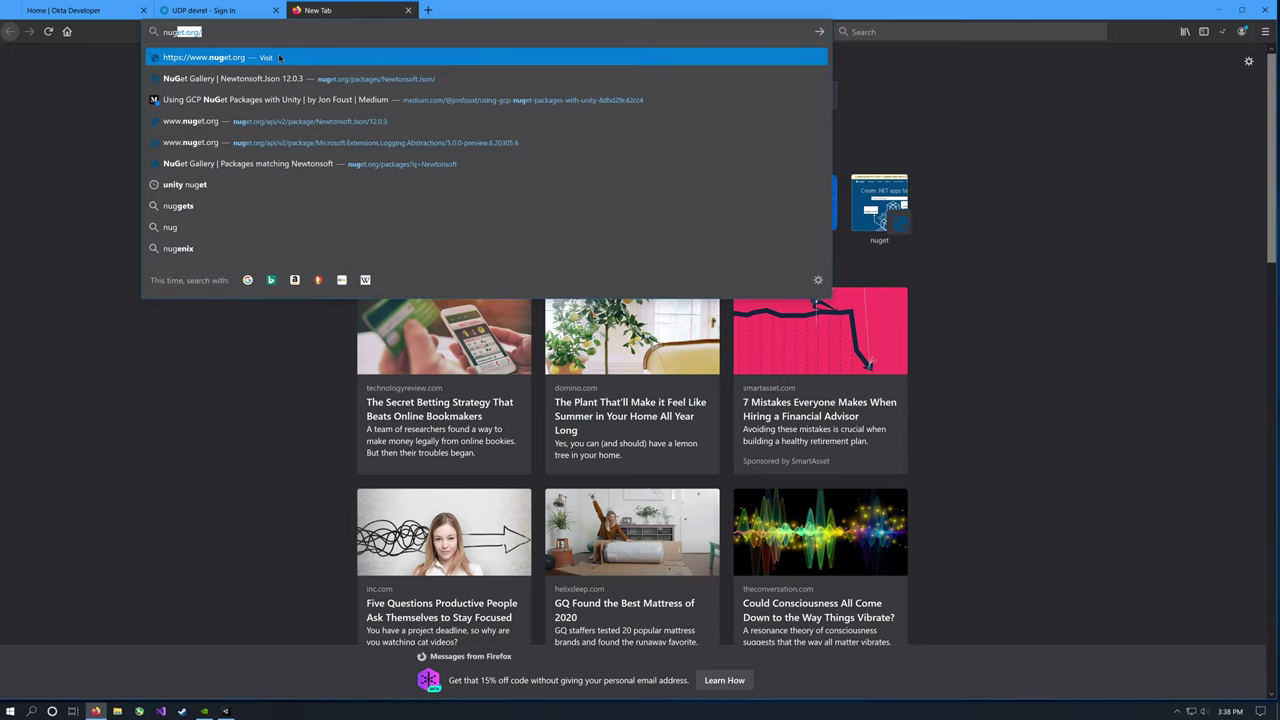
pyautogui.click(280, 57)
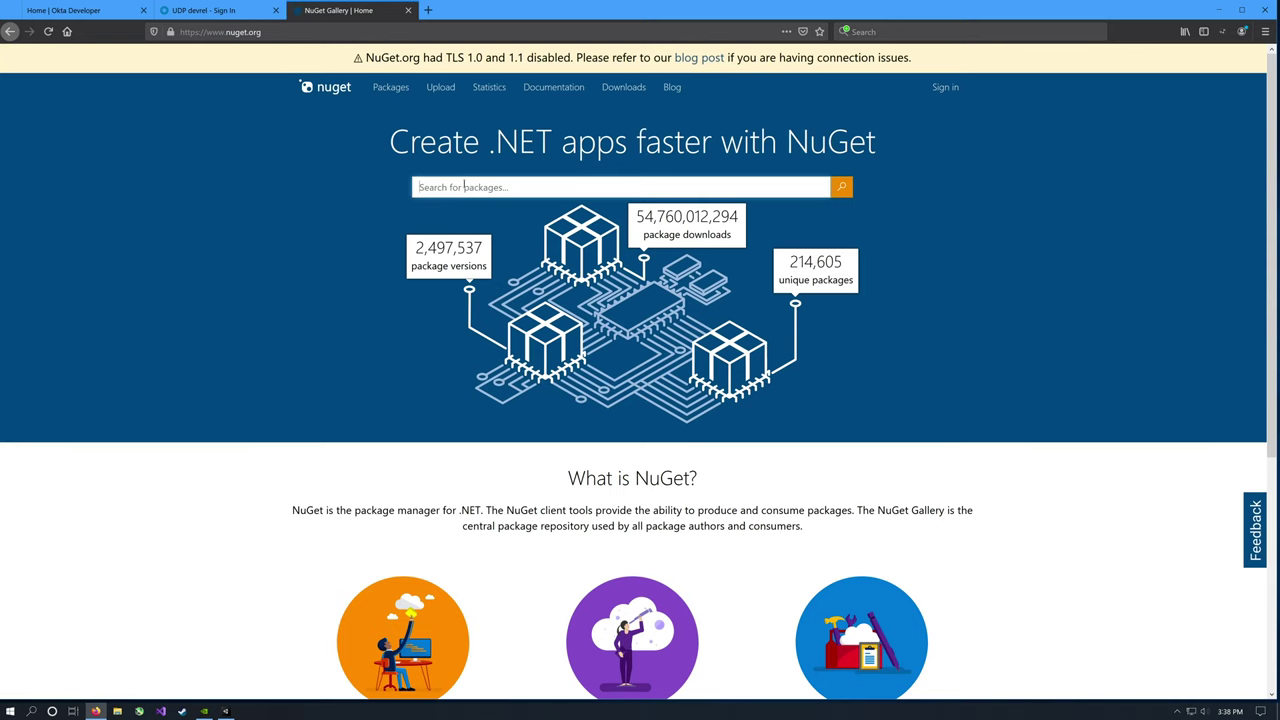
pyautogui.write('Newton')
pyautogui.write('soft')
pyautogui.press('Return')
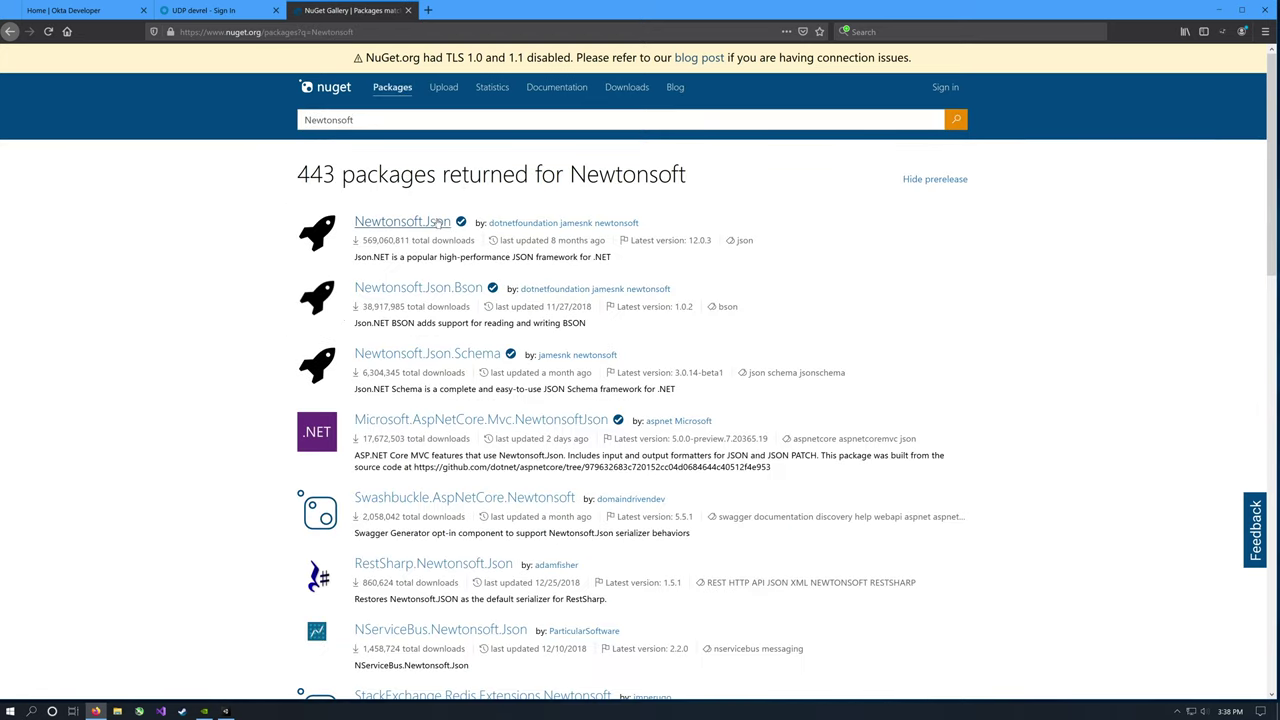
pyautogui.click(402, 222)
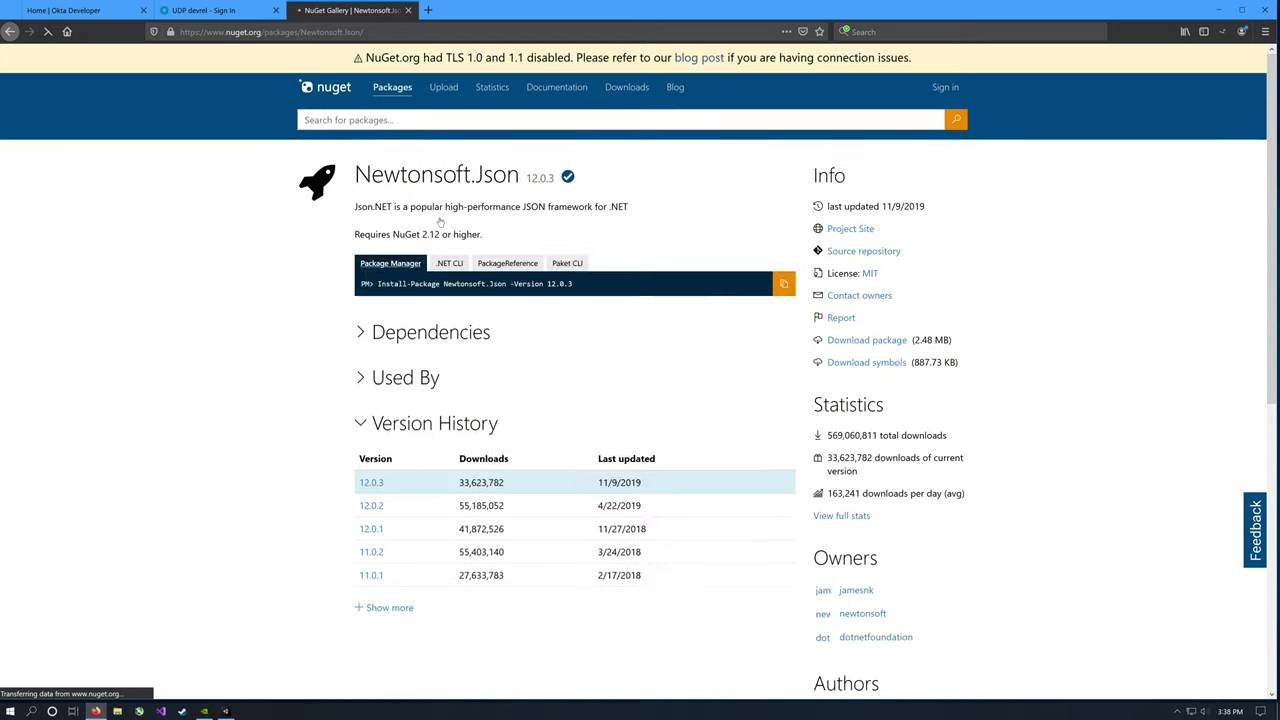
# Download the Newtonsoft.Json 12.0.3 .nupkg and show it in the Downloads folder.
pyautogui.click(868, 341)
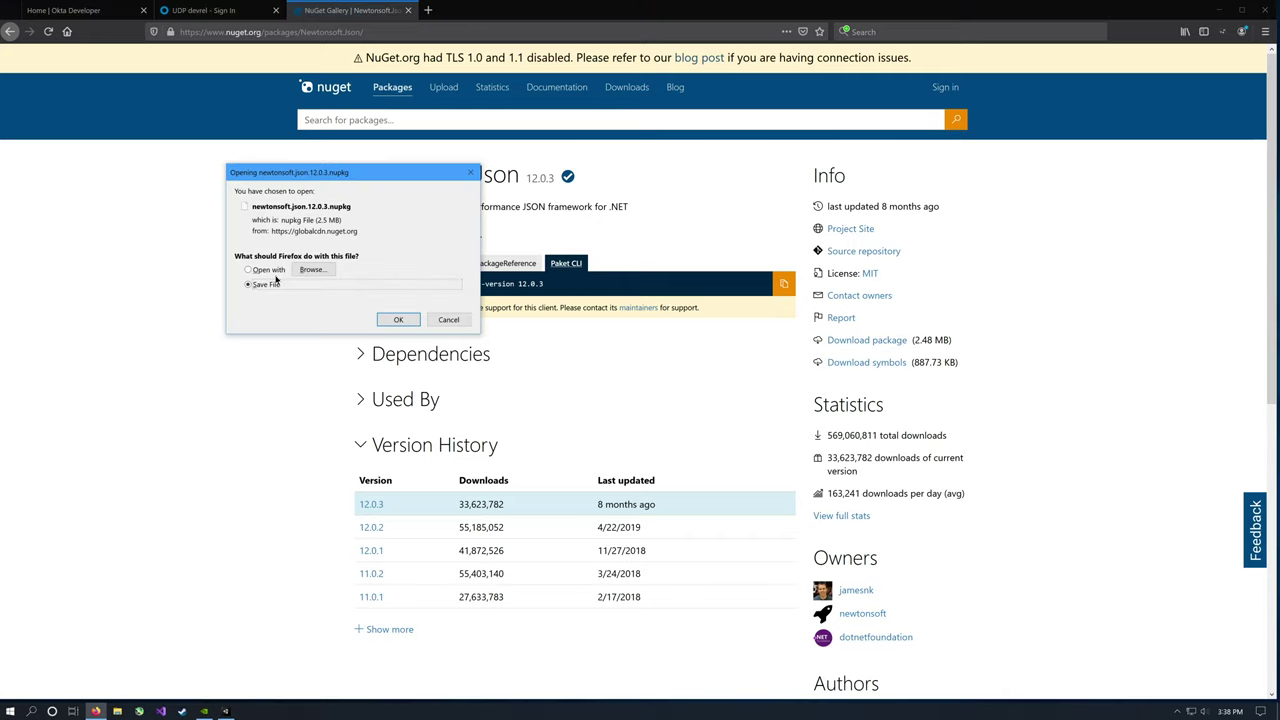
pyautogui.click(394, 321)
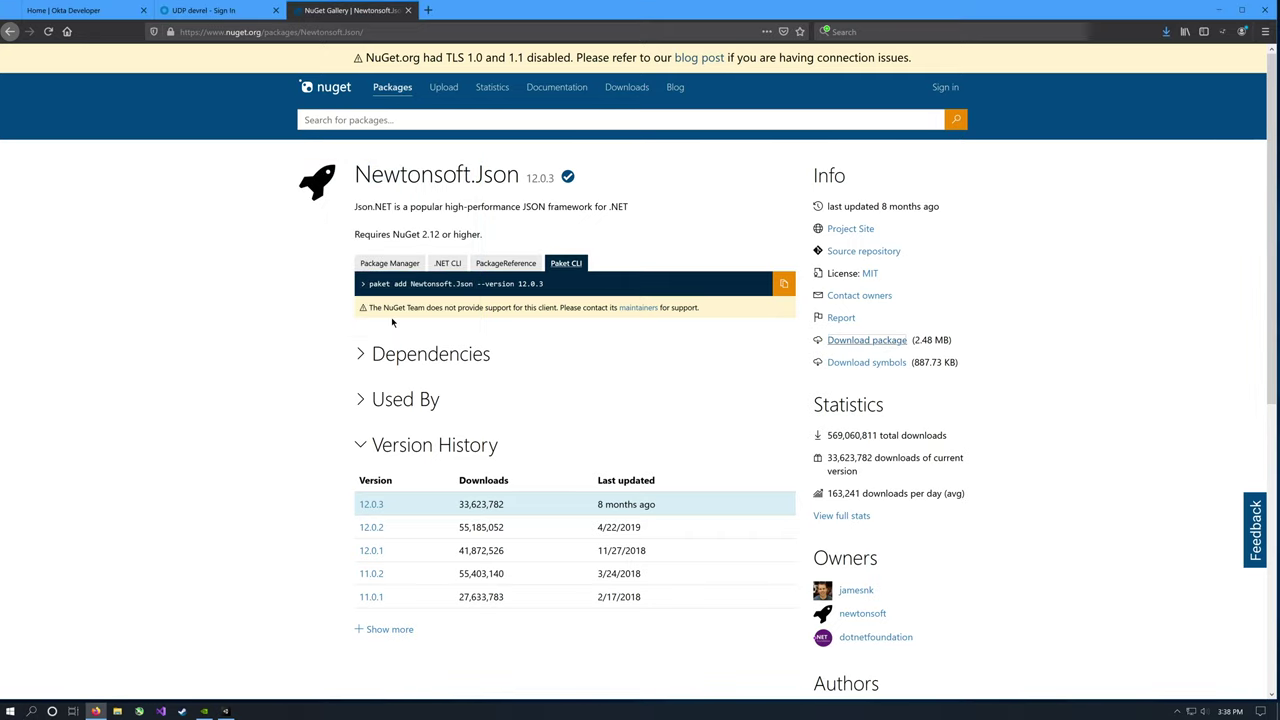
pyautogui.click(1165, 31)
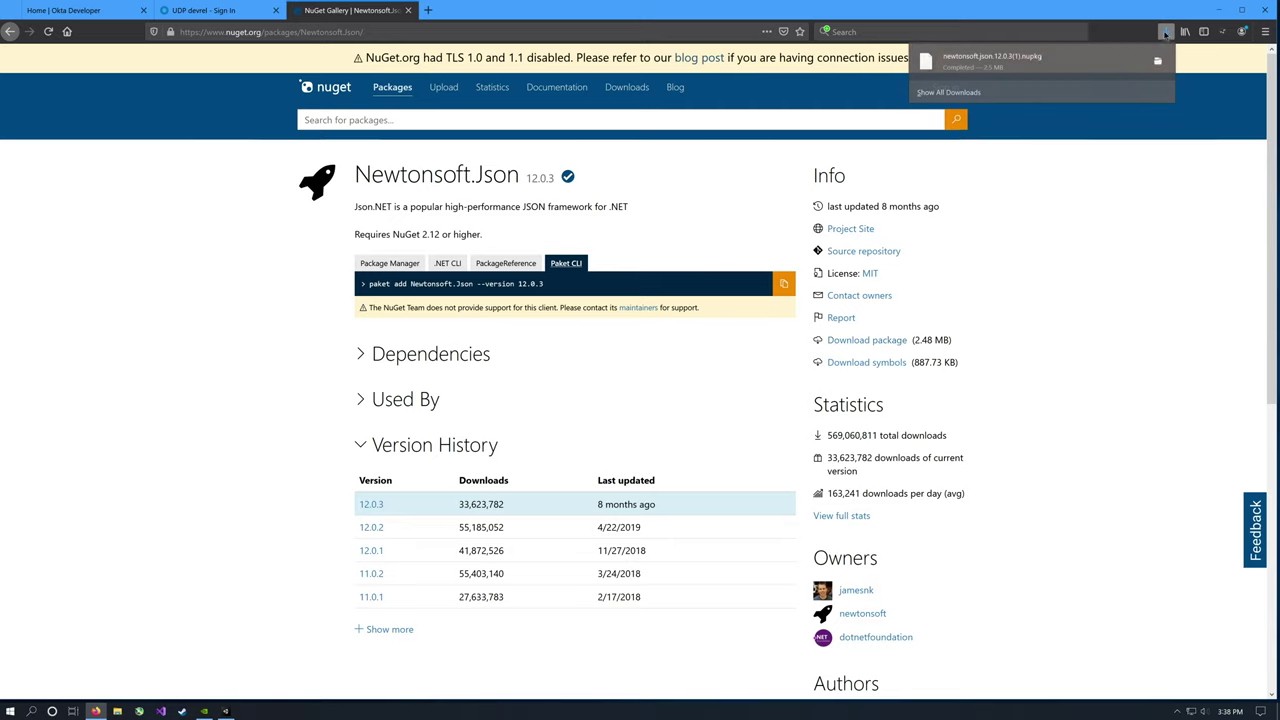
pyautogui.click(1157, 61)
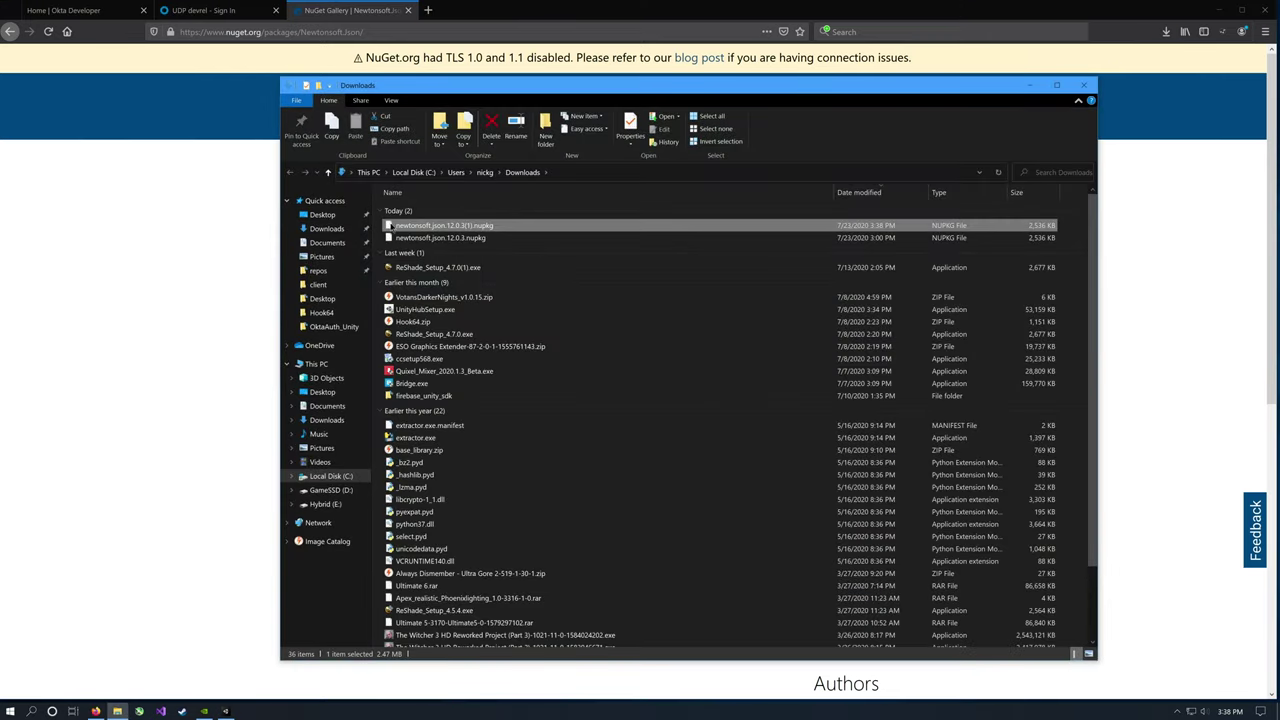
# Open the .nupkg with 7-Zip and browse to lib\netstandard2.0 containing Newtonsoft.Json.dll.
pyautogui.rightClick(403, 229)
pyautogui.moveTo(390, 249)
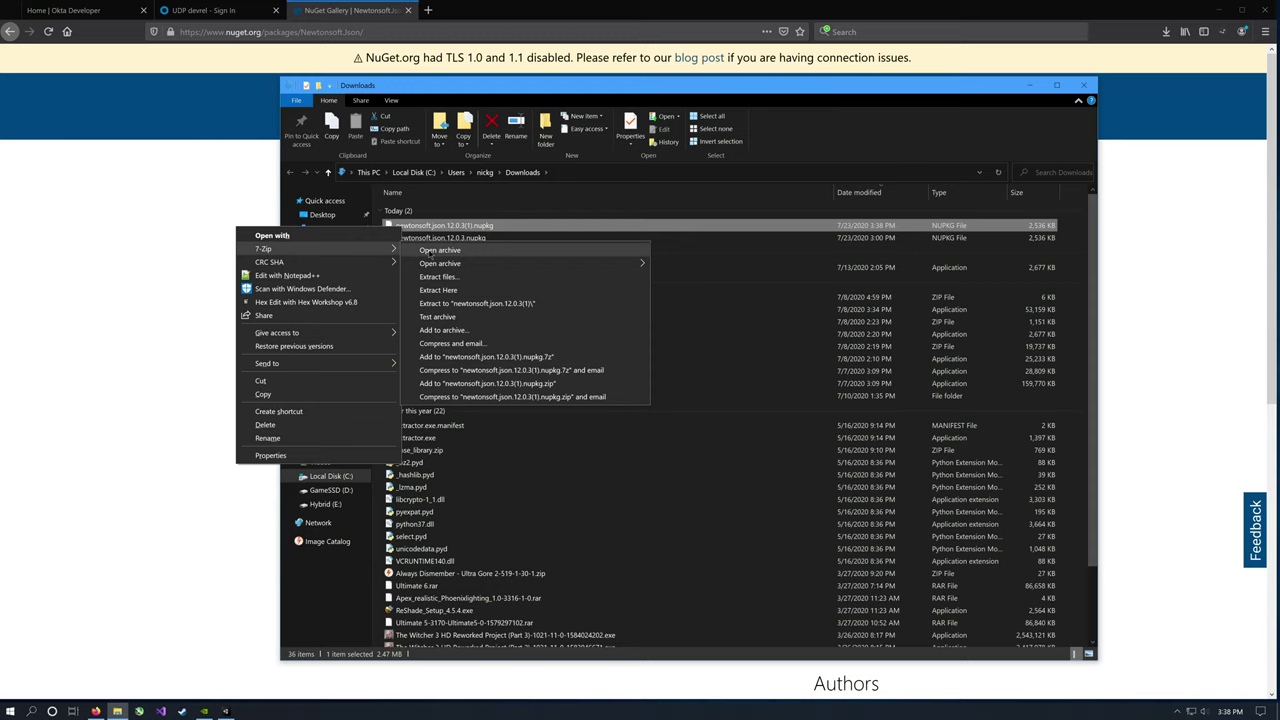
pyautogui.click(432, 255)
pyautogui.doubleClick(238, 144)
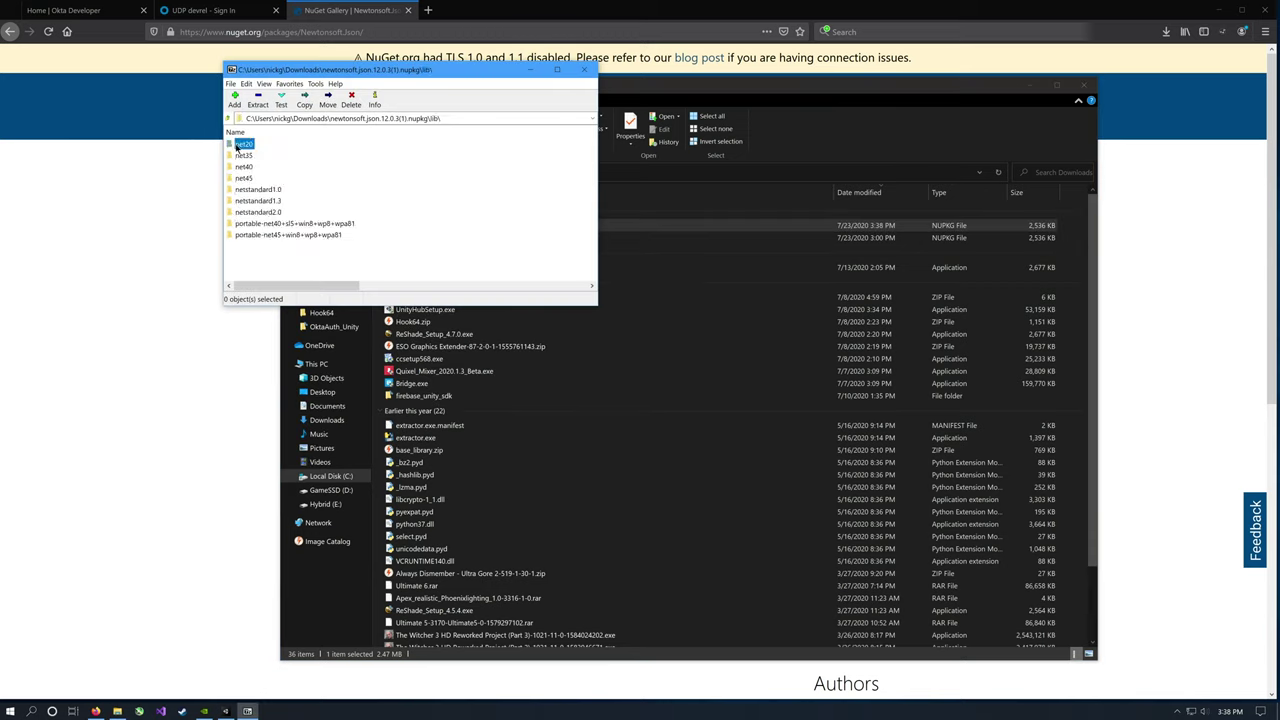
pyautogui.doubleClick(258, 212)
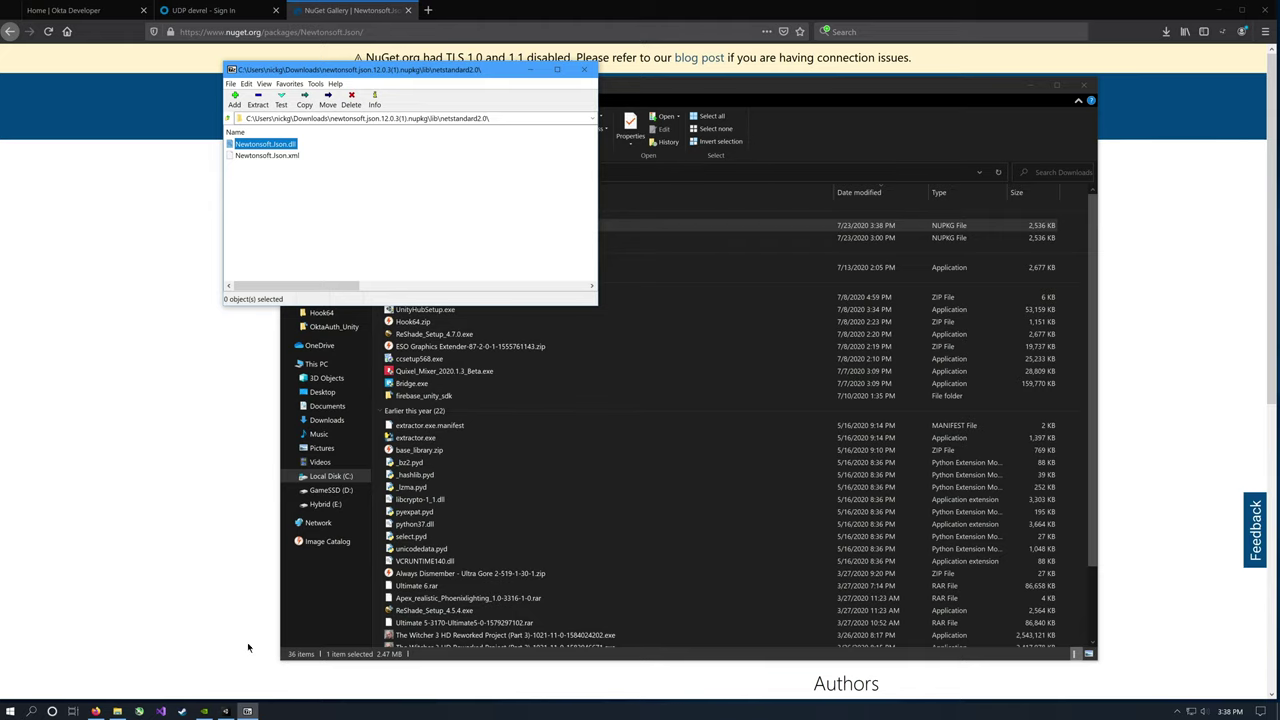
pyautogui.click(325, 504)
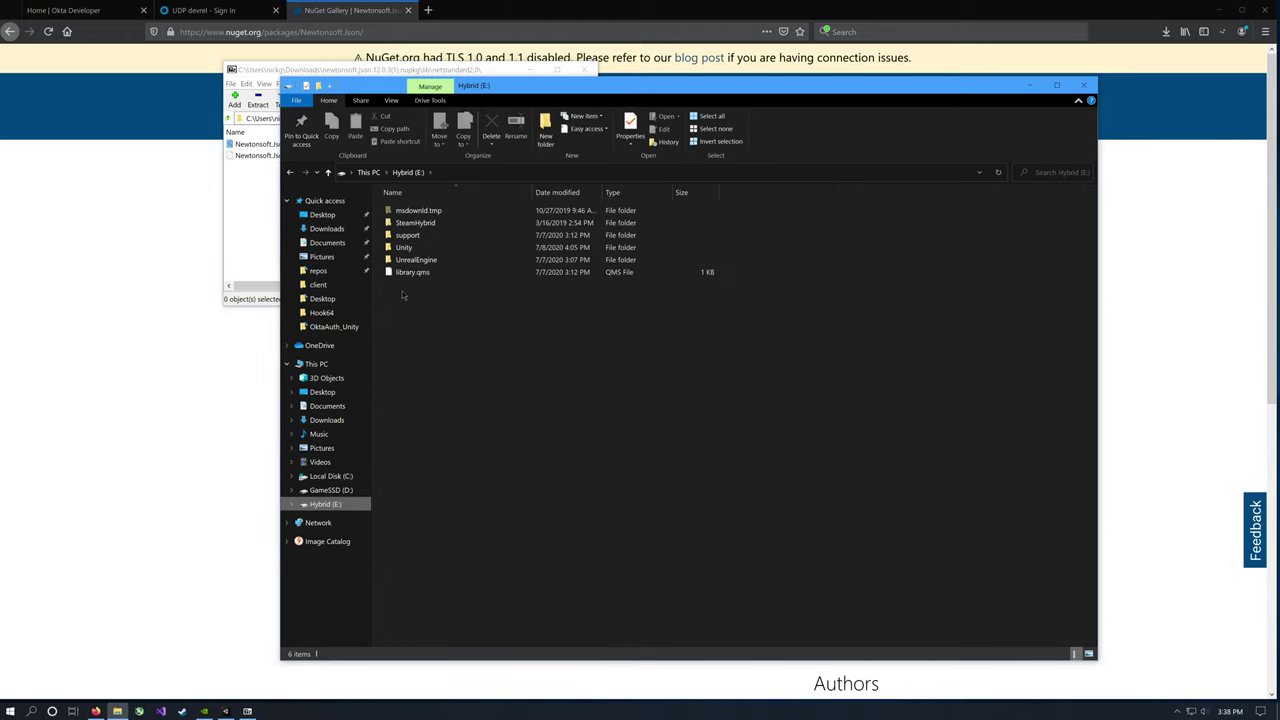
# Create a Plugins folder in E:\Unity\Projects\OktaOAuth2Example\Assets.
pyautogui.doubleClick(408, 249)
pyautogui.doubleClick(414, 223)
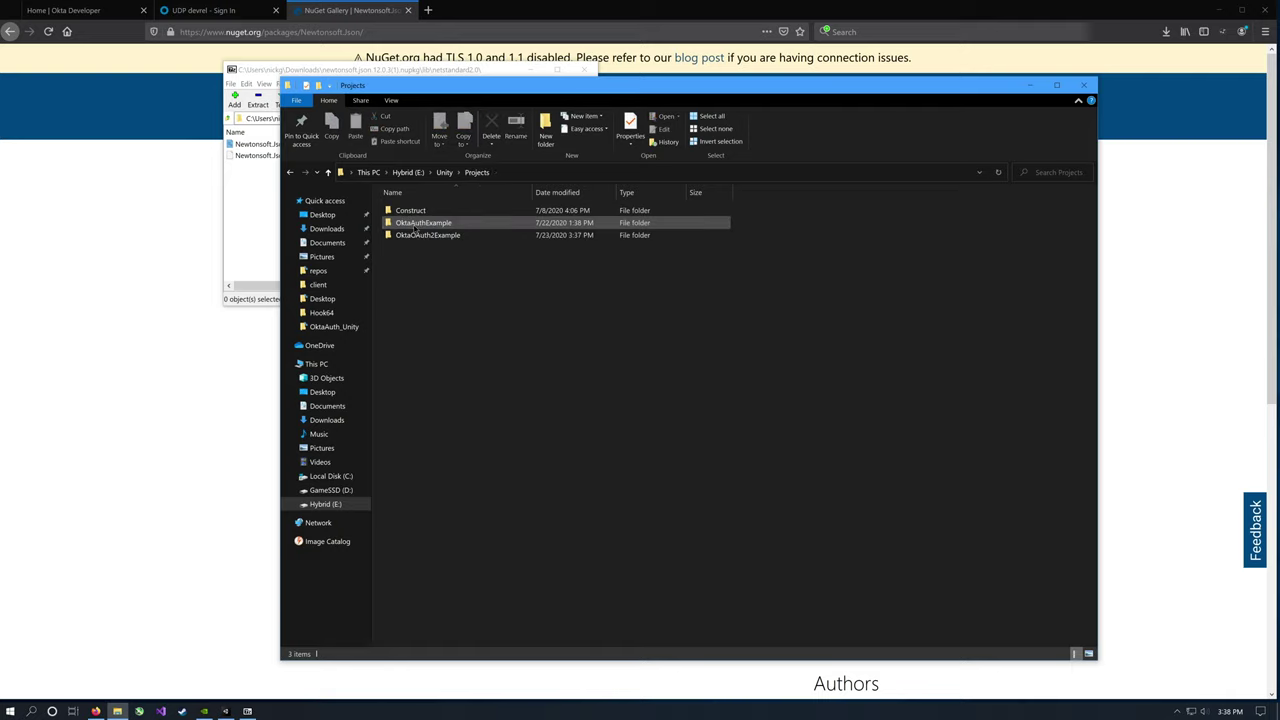
pyautogui.doubleClick(428, 235)
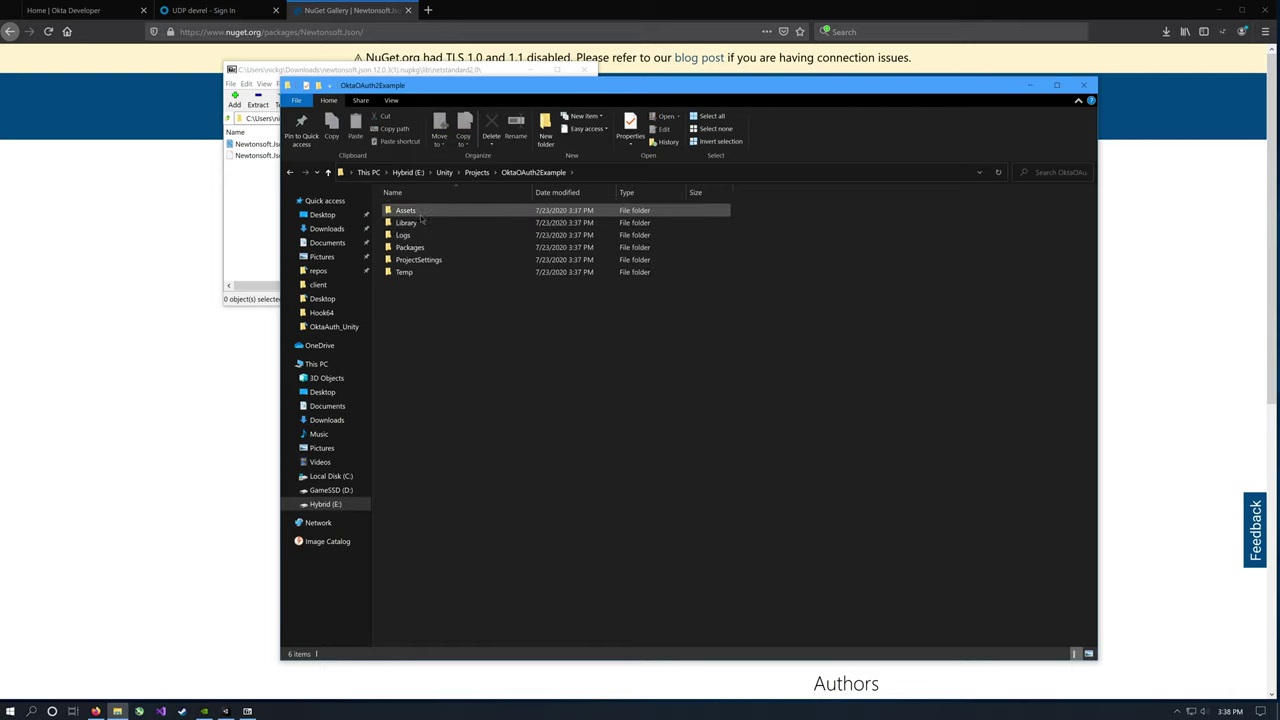
pyautogui.click(418, 212)
pyautogui.doubleClick(417, 214)
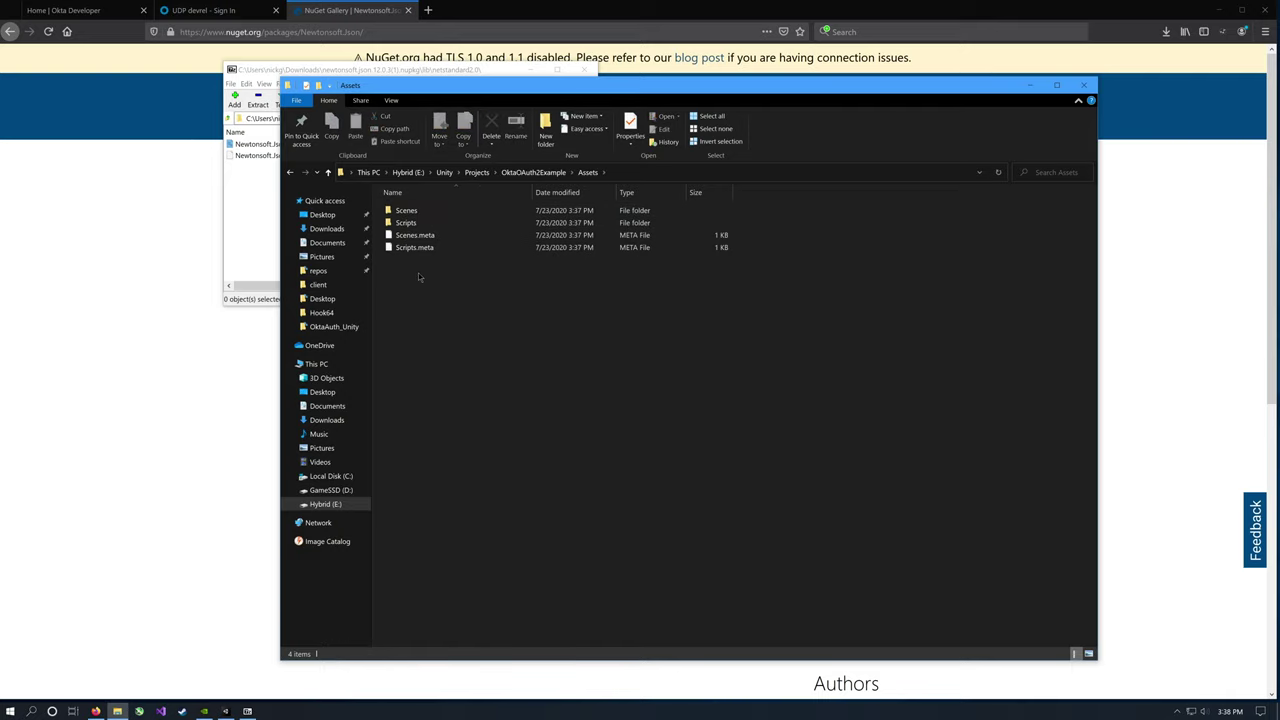
pyautogui.rightClick(417, 354)
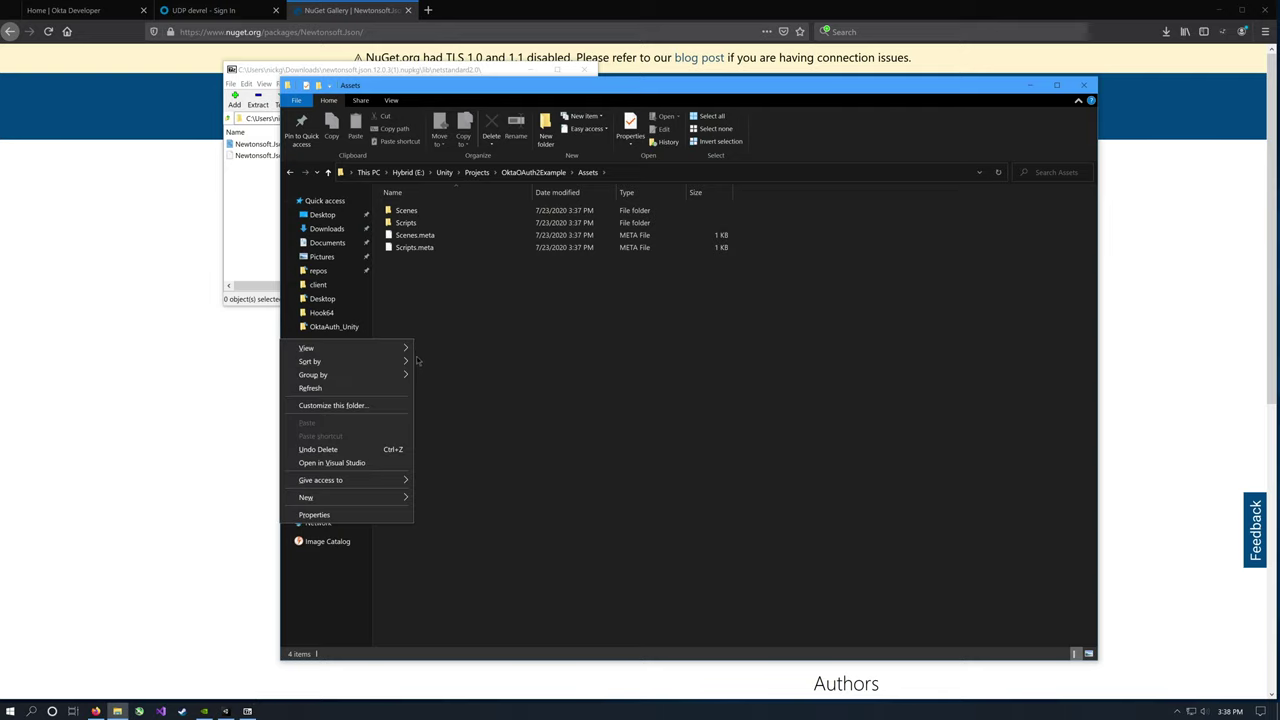
pyautogui.moveTo(364, 497)
pyautogui.click(437, 497)
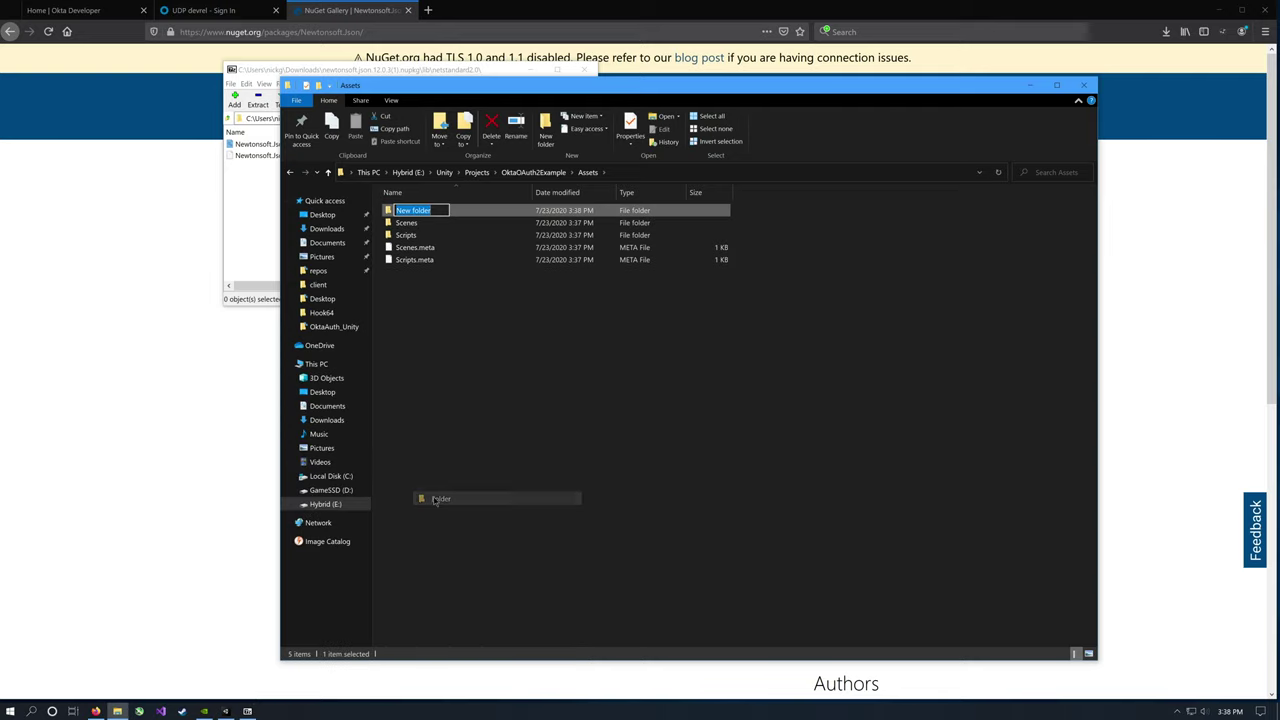
pyautogui.write('Plugins')
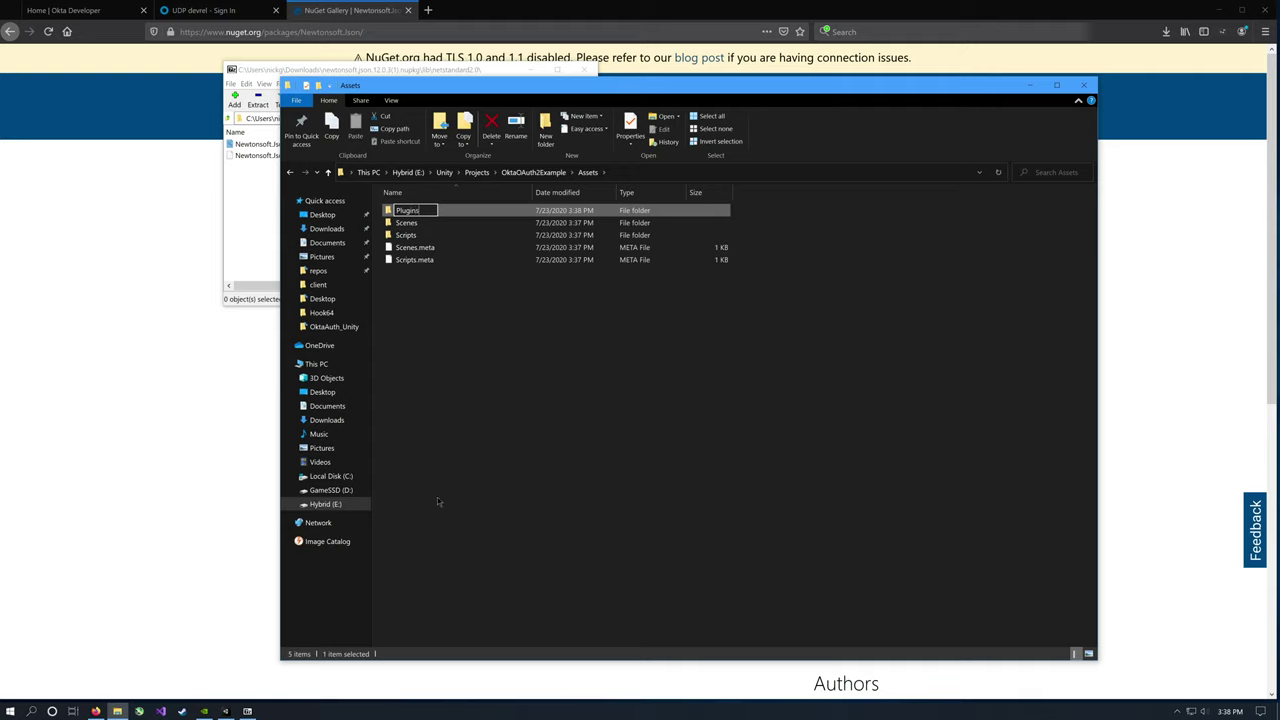
pyautogui.press('Return')
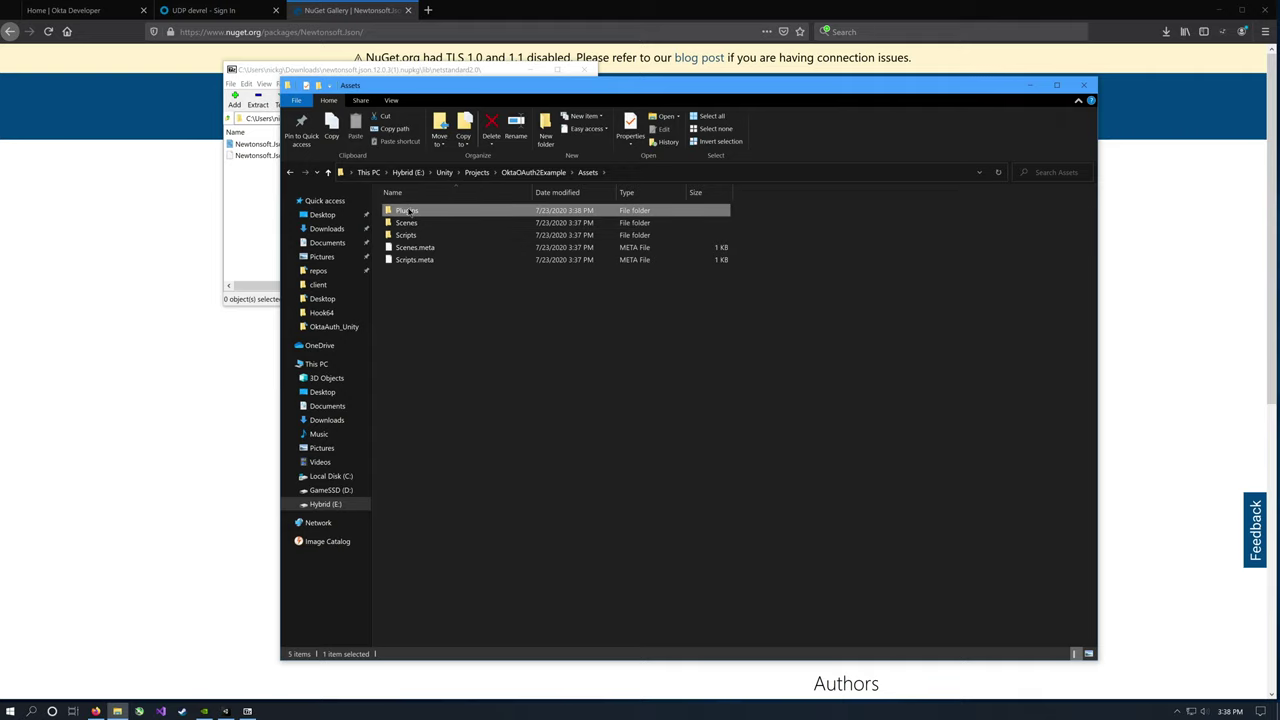
# Copy Newtonsoft.Json.dll from the 7-Zip archive into the Plugins folder.
pyautogui.doubleClick(405, 210)
pyautogui.click(258, 145)
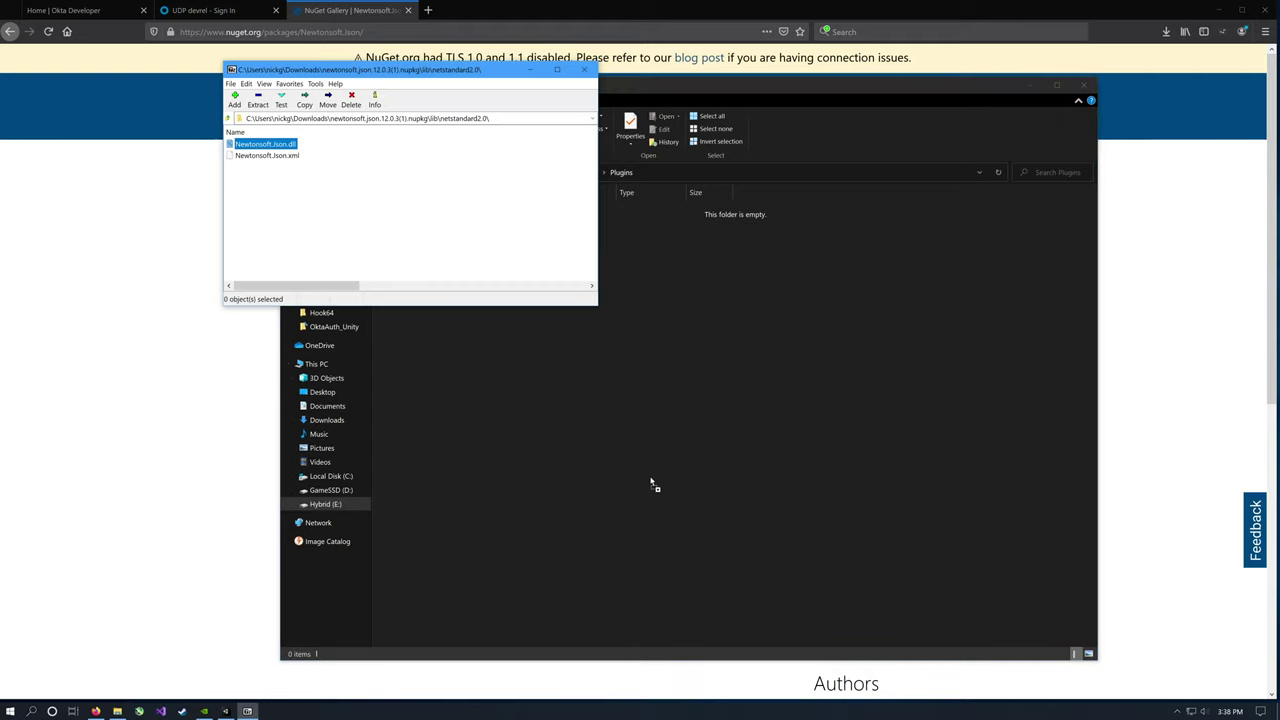
pyautogui.moveTo(262, 151); pyautogui.dragTo(652, 481)
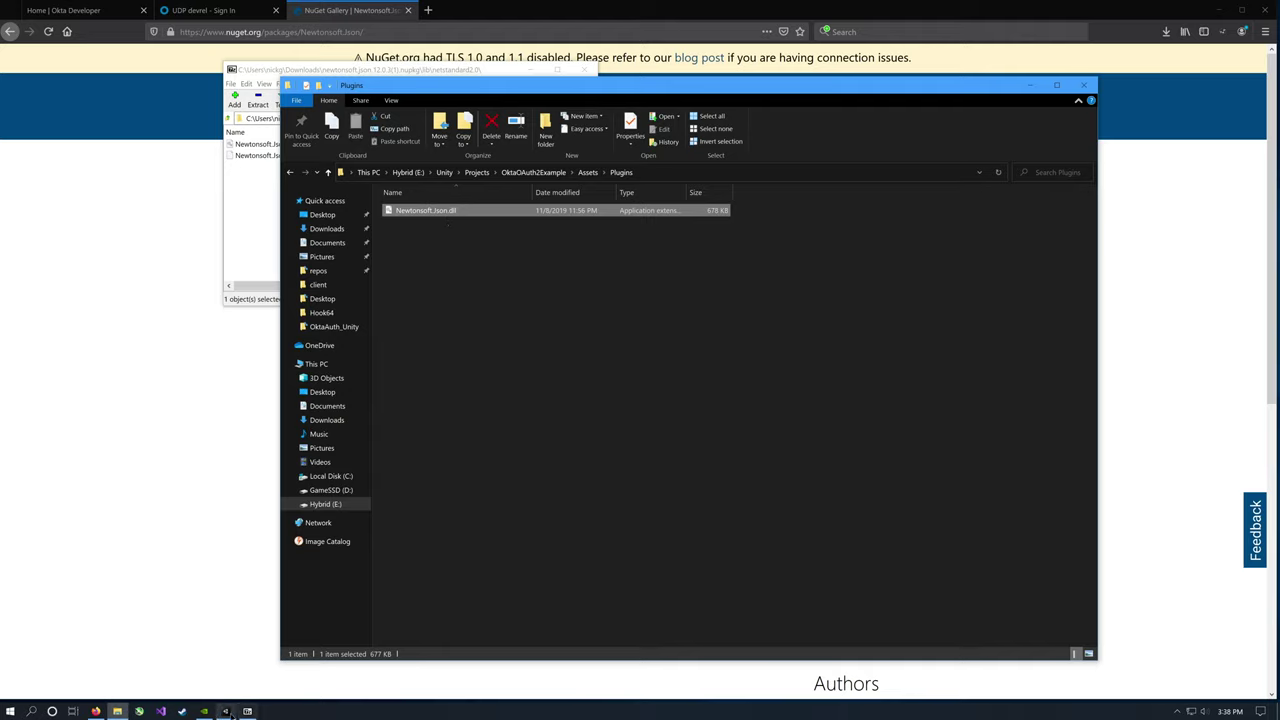
# Close 7-Zip, File Explorer and the NuGet tab, returning to Unity.
pyautogui.click(585, 69)
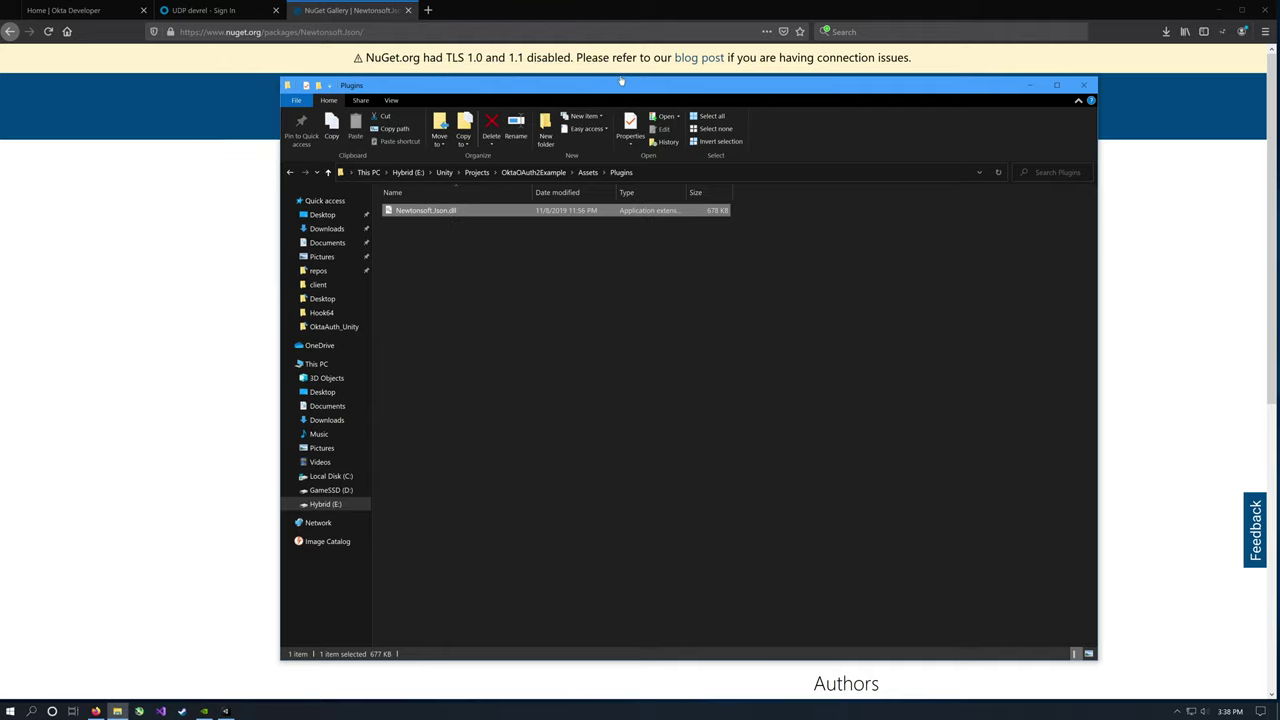
pyautogui.click(1083, 85)
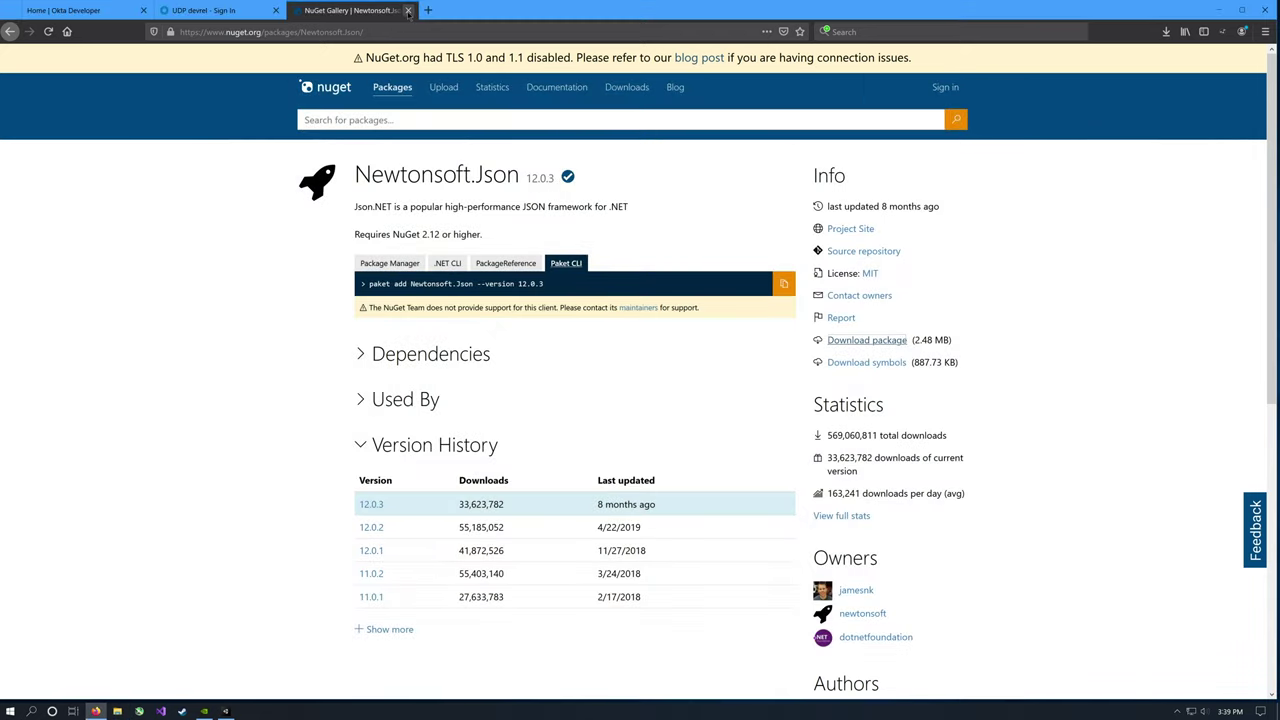
pyautogui.click(408, 10)
pyautogui.click(225, 711)
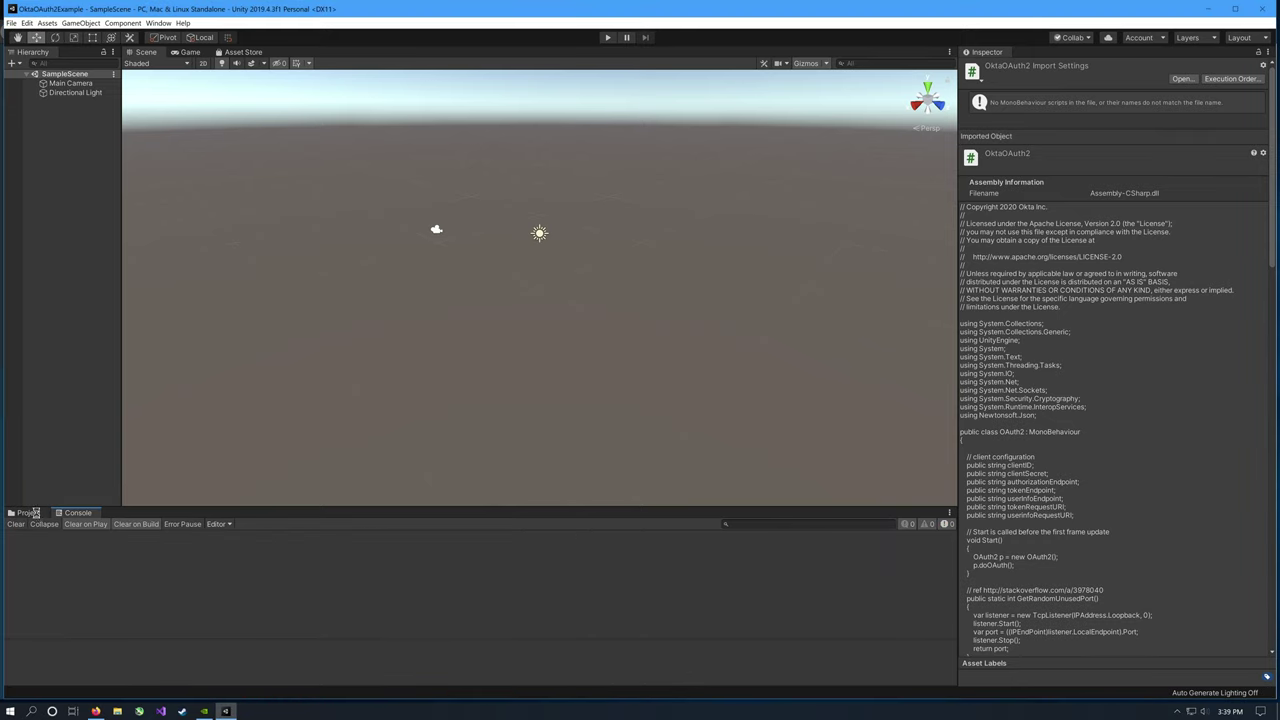
# Check the Plugins and Scripts folders in the Project window.
pyautogui.click(35, 514)
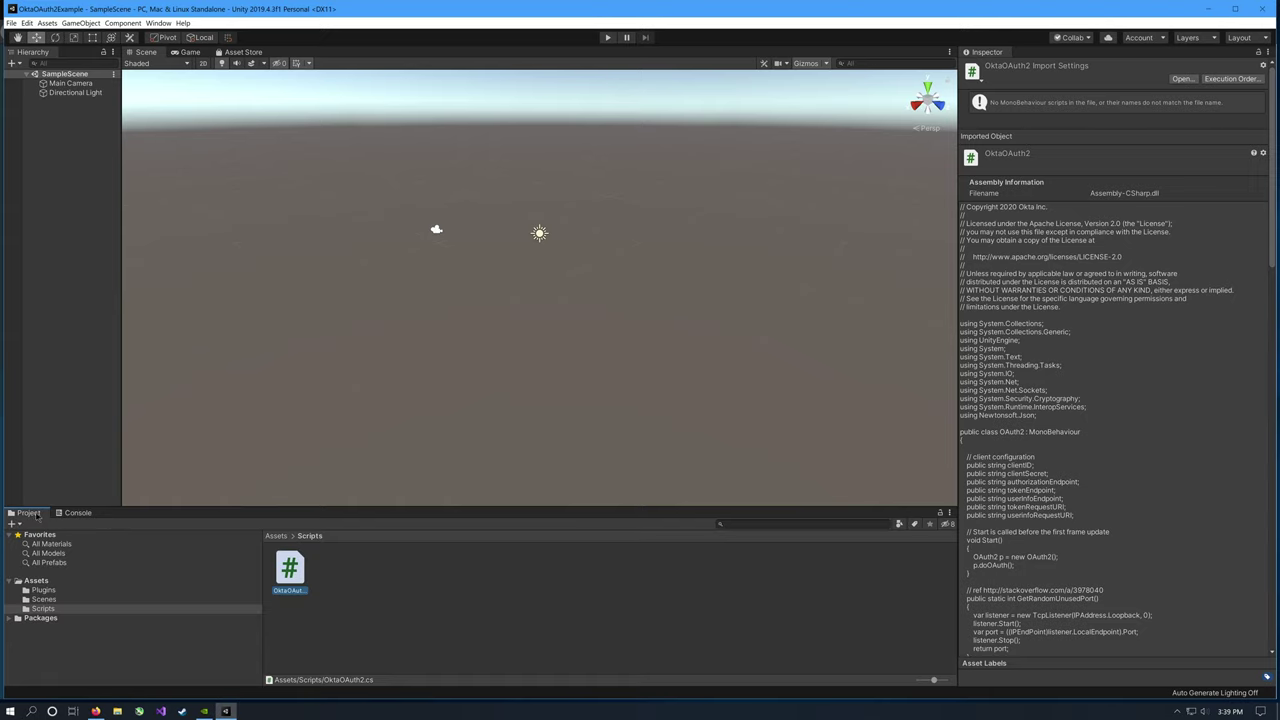
pyautogui.click(50, 590)
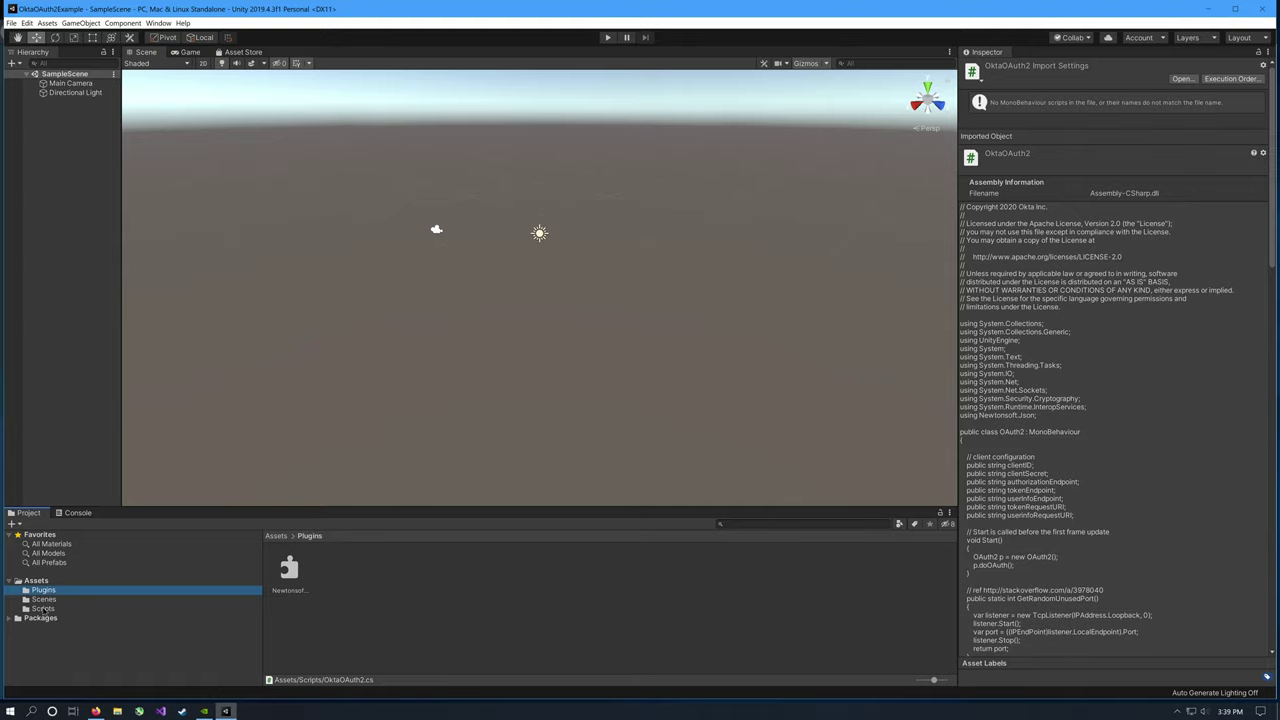
pyautogui.click(43, 609)
pyautogui.click(91, 169)
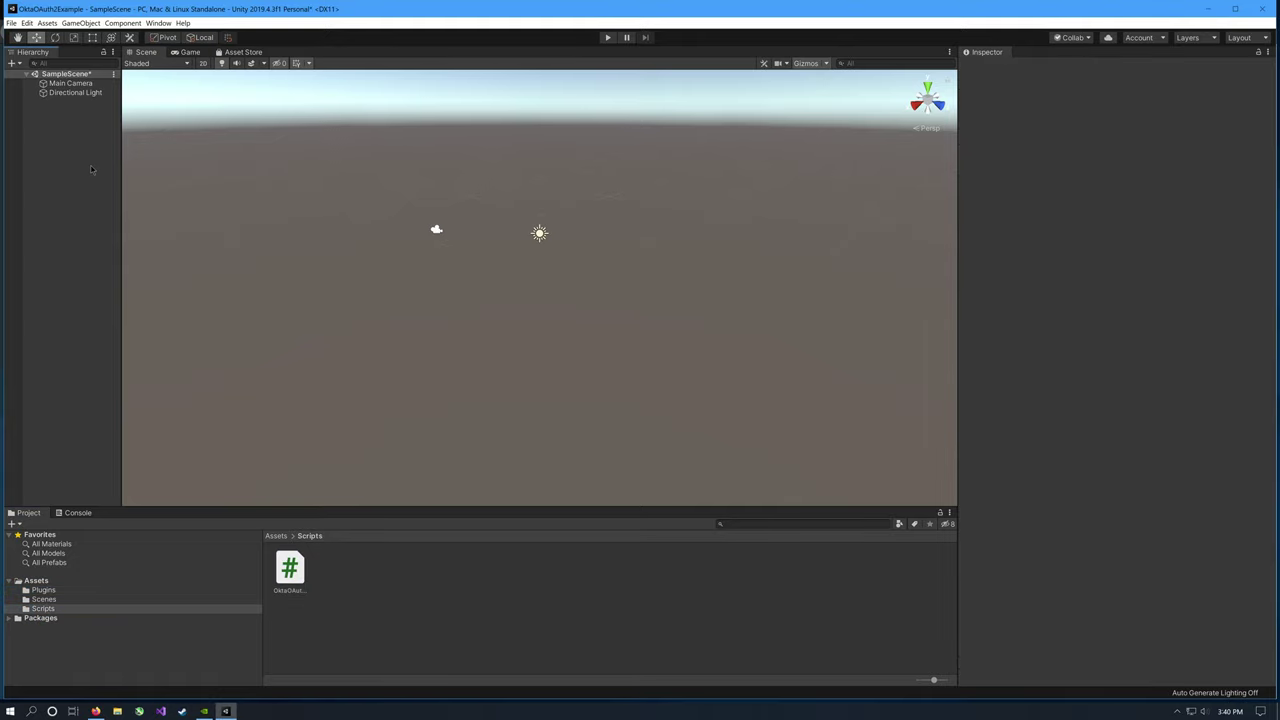
# Create an empty GameObject named OktaOAuth2 and attach the OktaOAuth2 script to it.
pyautogui.click(80, 22)
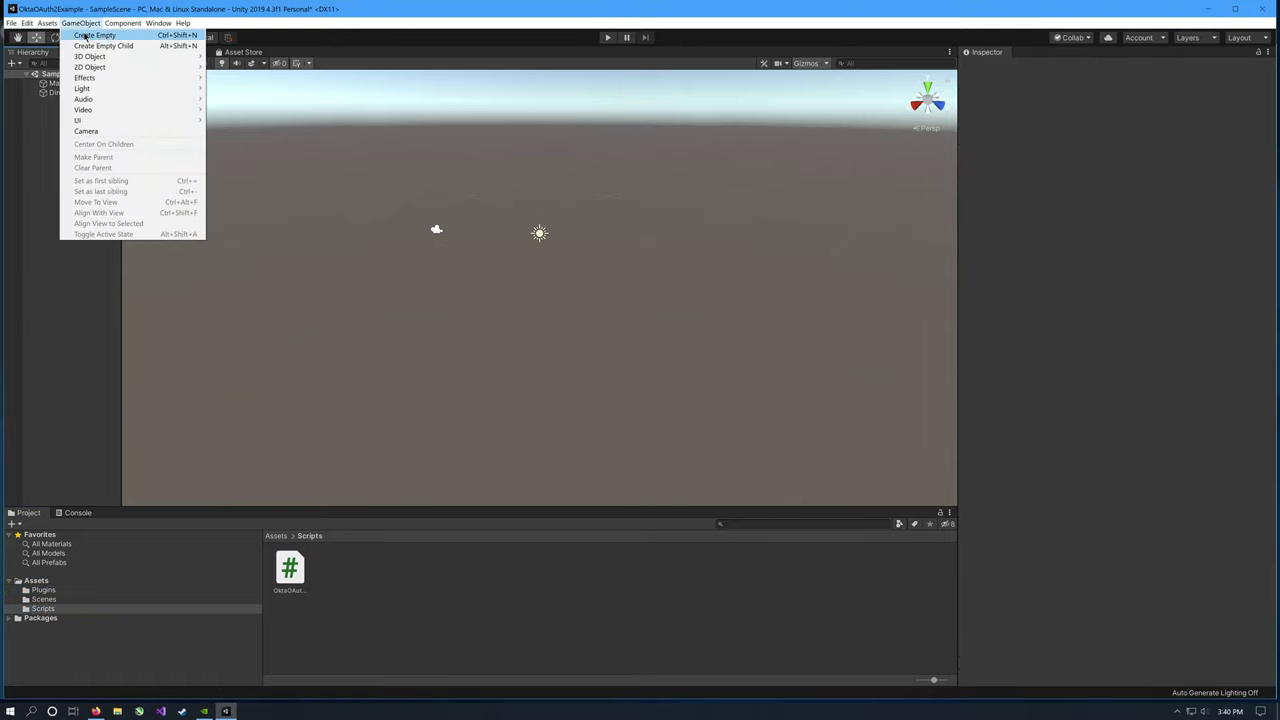
pyautogui.click(85, 36)
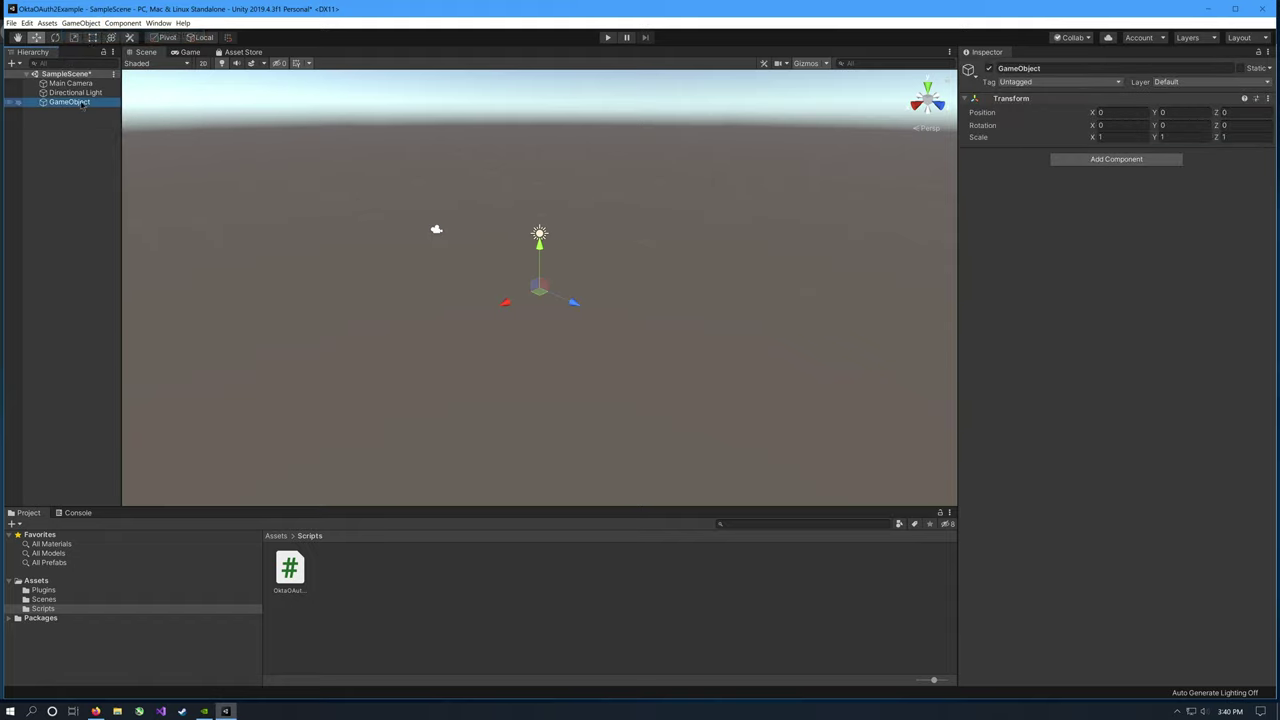
pyautogui.click(82, 104)
pyautogui.write('Okta')
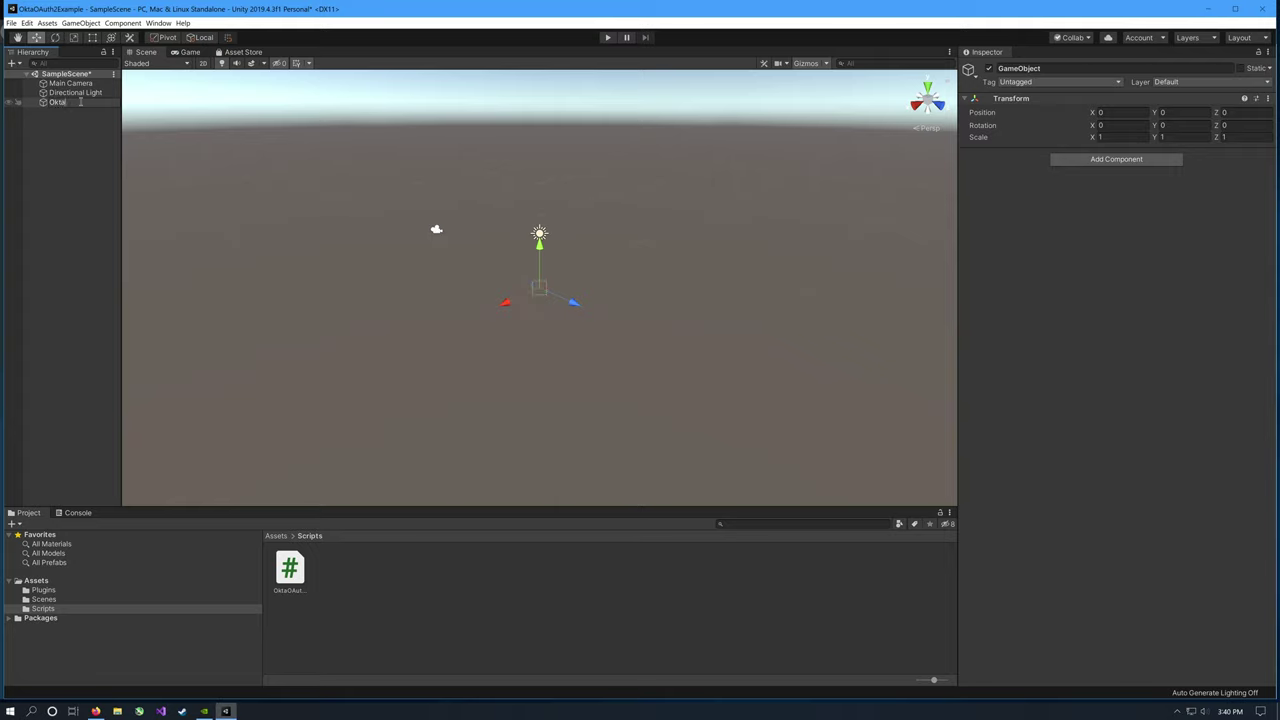
pyautogui.write('OAuth')
pyautogui.write('2')
pyautogui.press('Return')
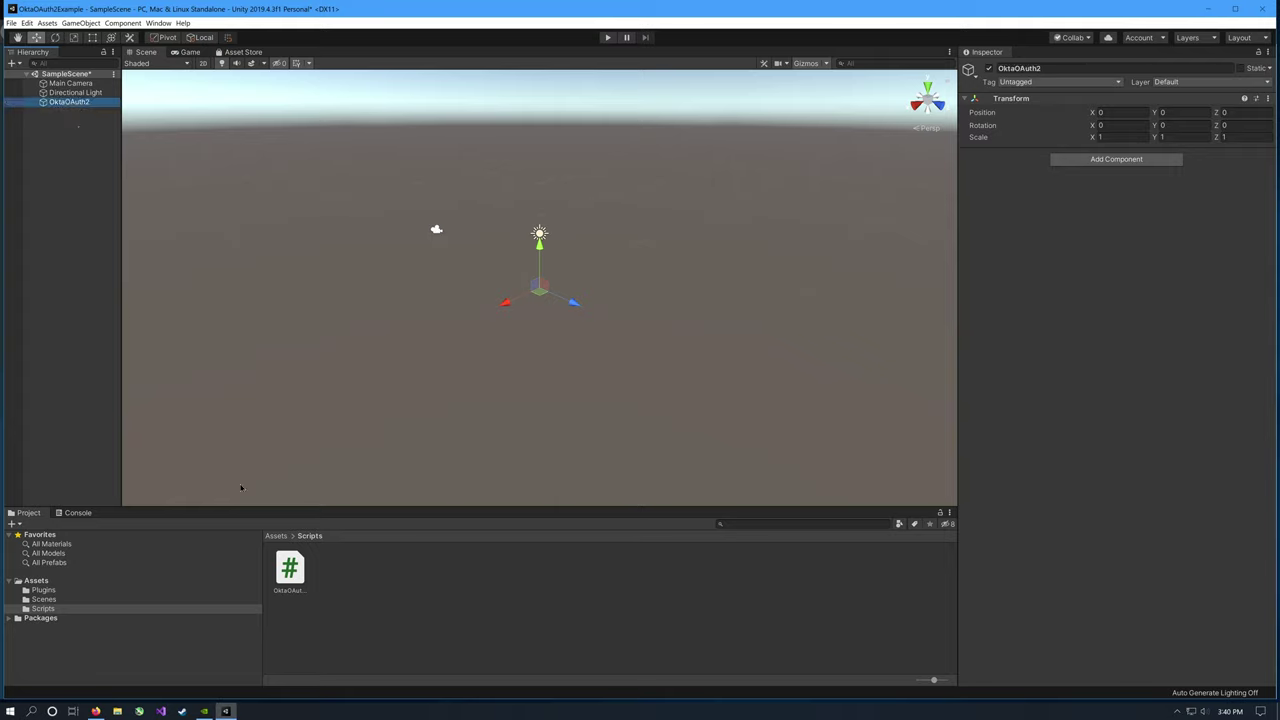
pyautogui.moveTo(289, 568); pyautogui.dragTo(73, 105)
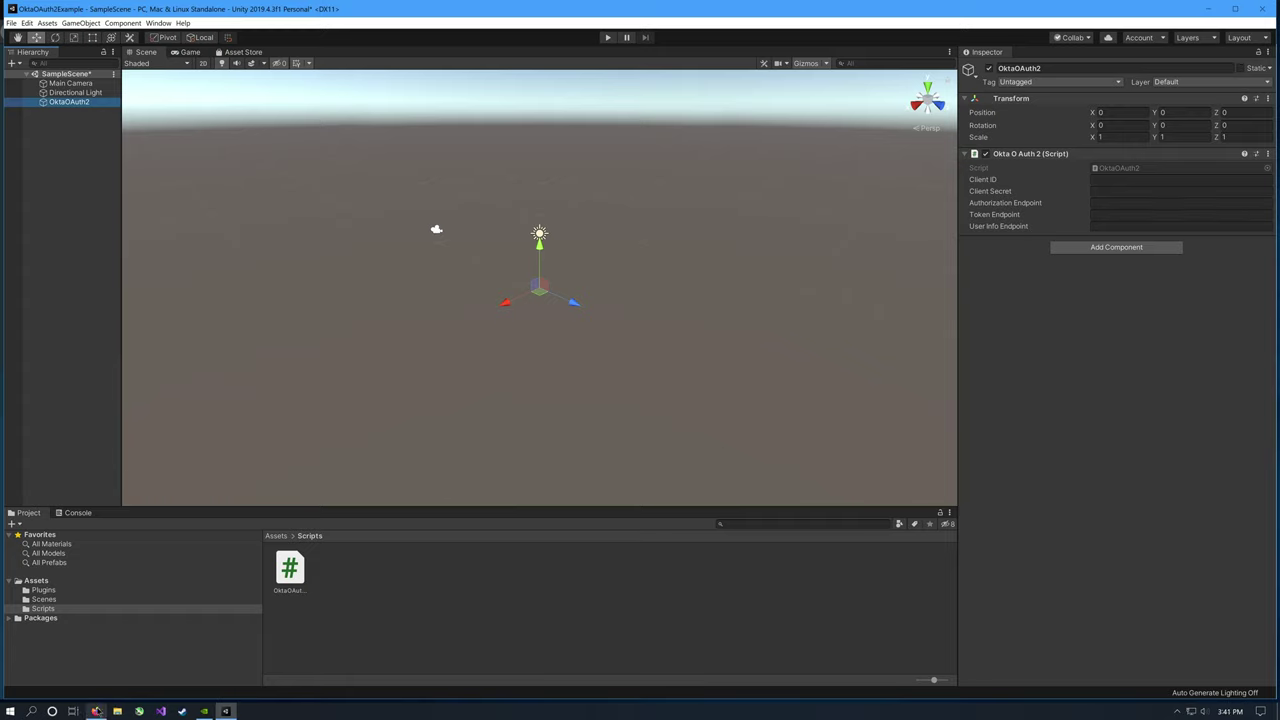
pyautogui.click(95, 711)
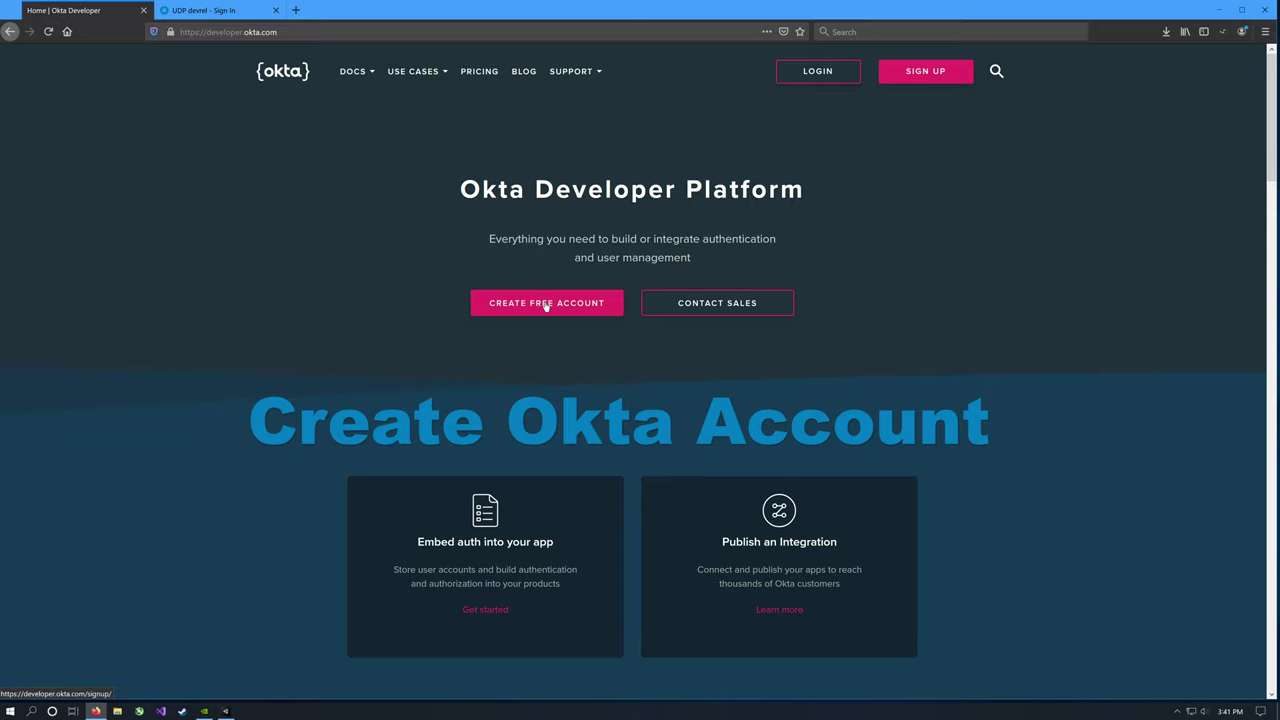
# Sign in to Okta with the developer account's username and password, declining to save the login.
pyautogui.click(223, 10)
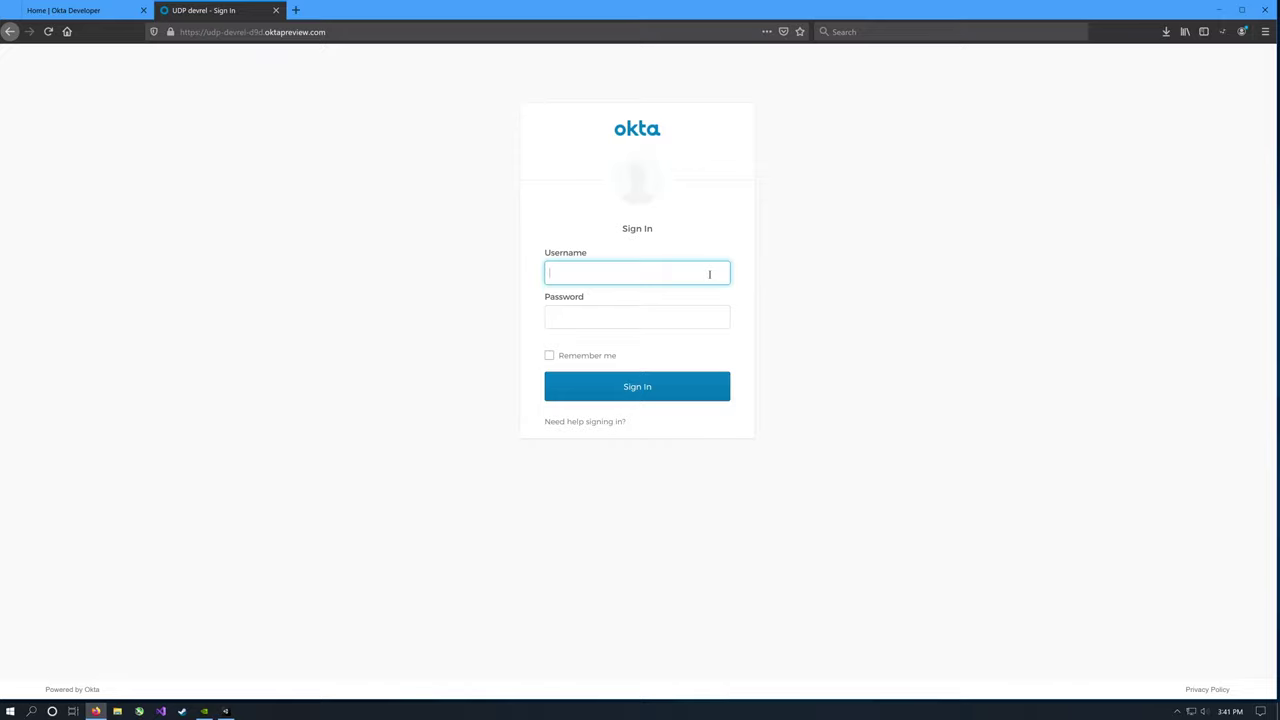
pyautogui.press('Tab')
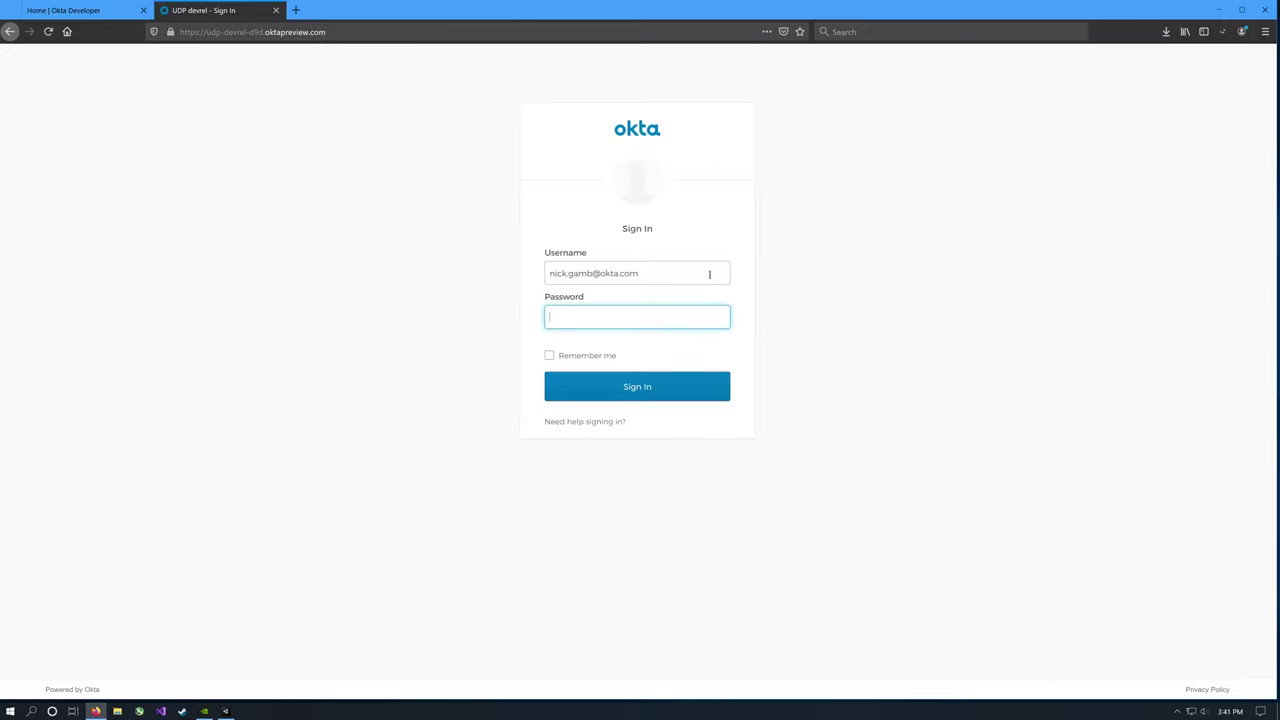
pyautogui.write('•••')
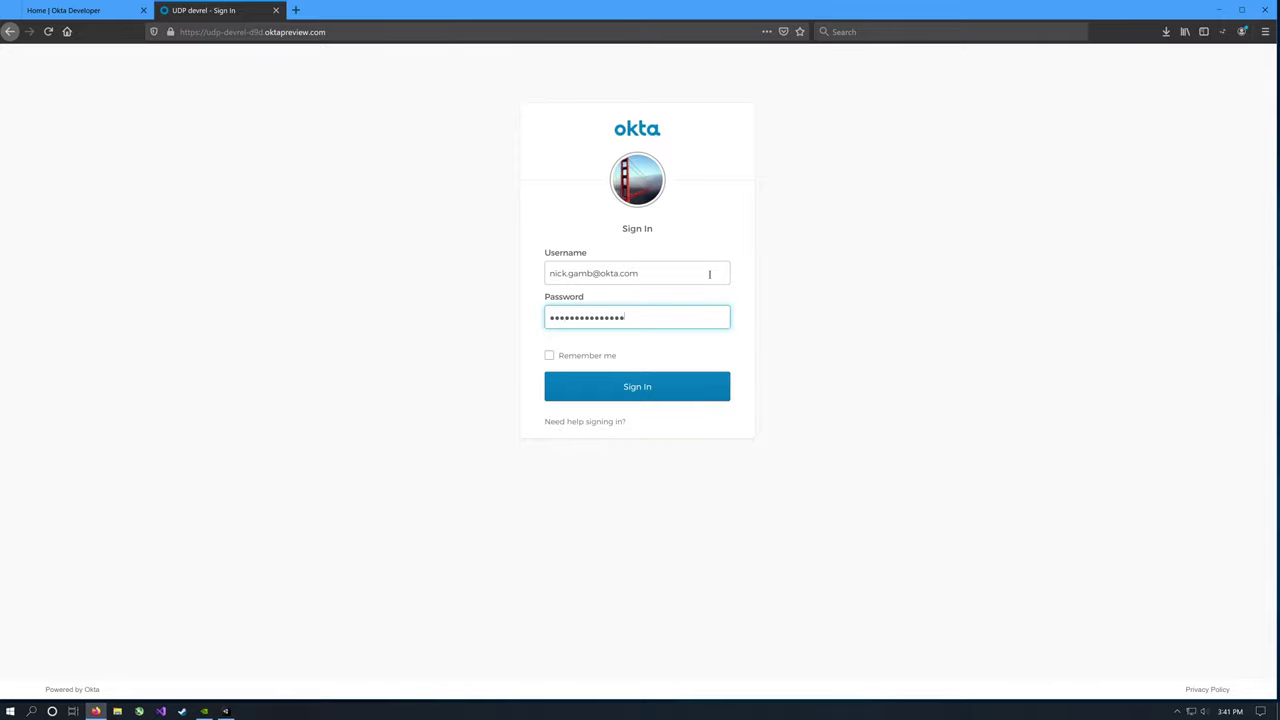
pyautogui.press('Return')
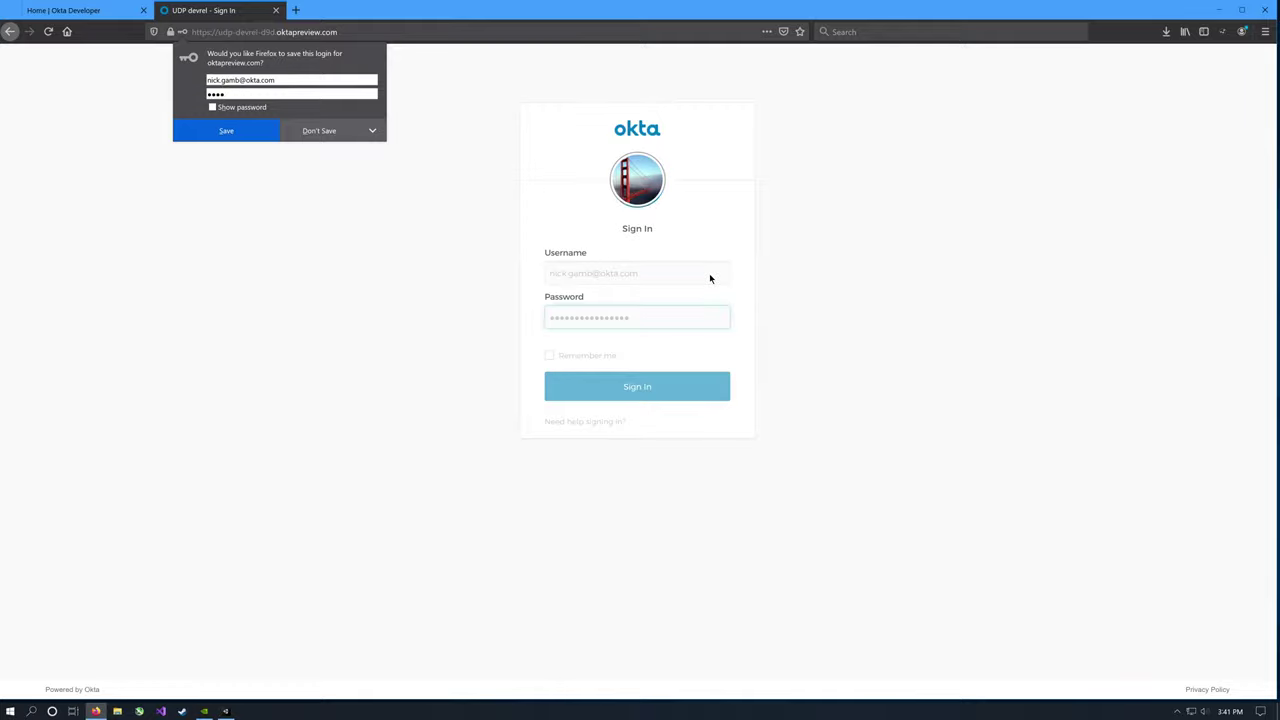
pyautogui.click(314, 130)
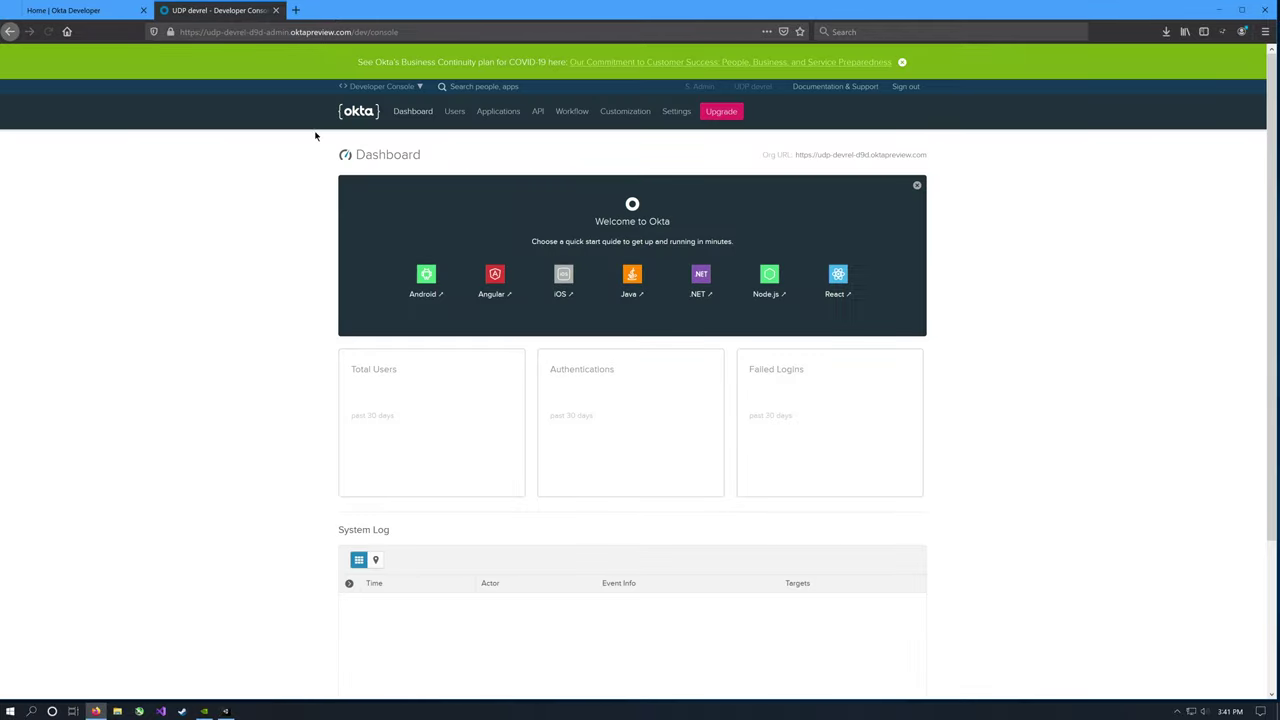
# Start a new Okta application on the Web platform.
pyautogui.click(498, 111)
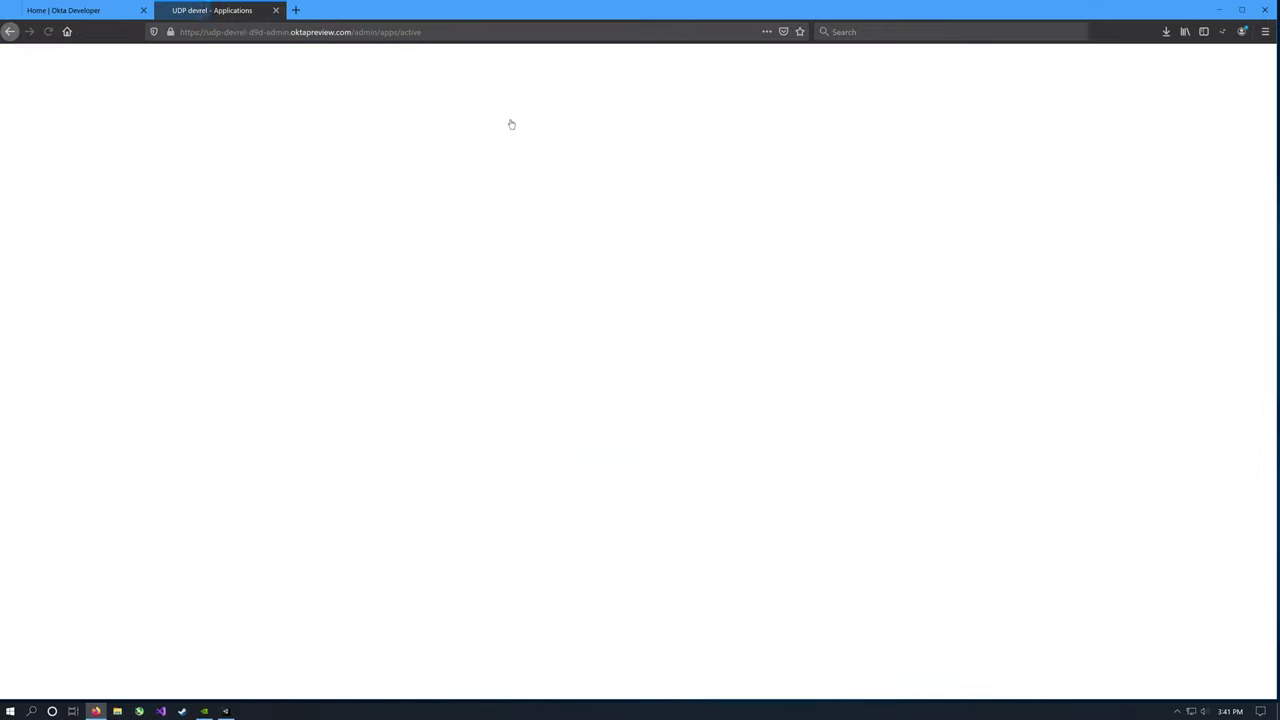
pyautogui.click(408, 186)
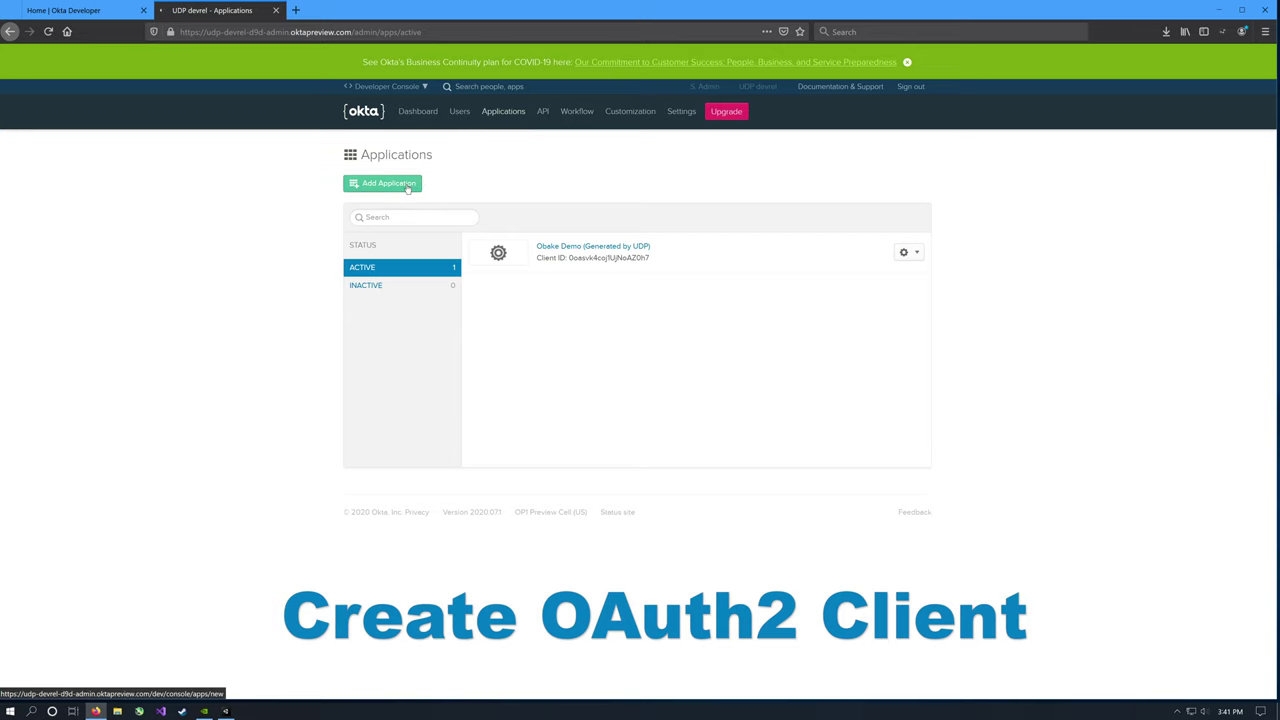
pyautogui.click(712, 346)
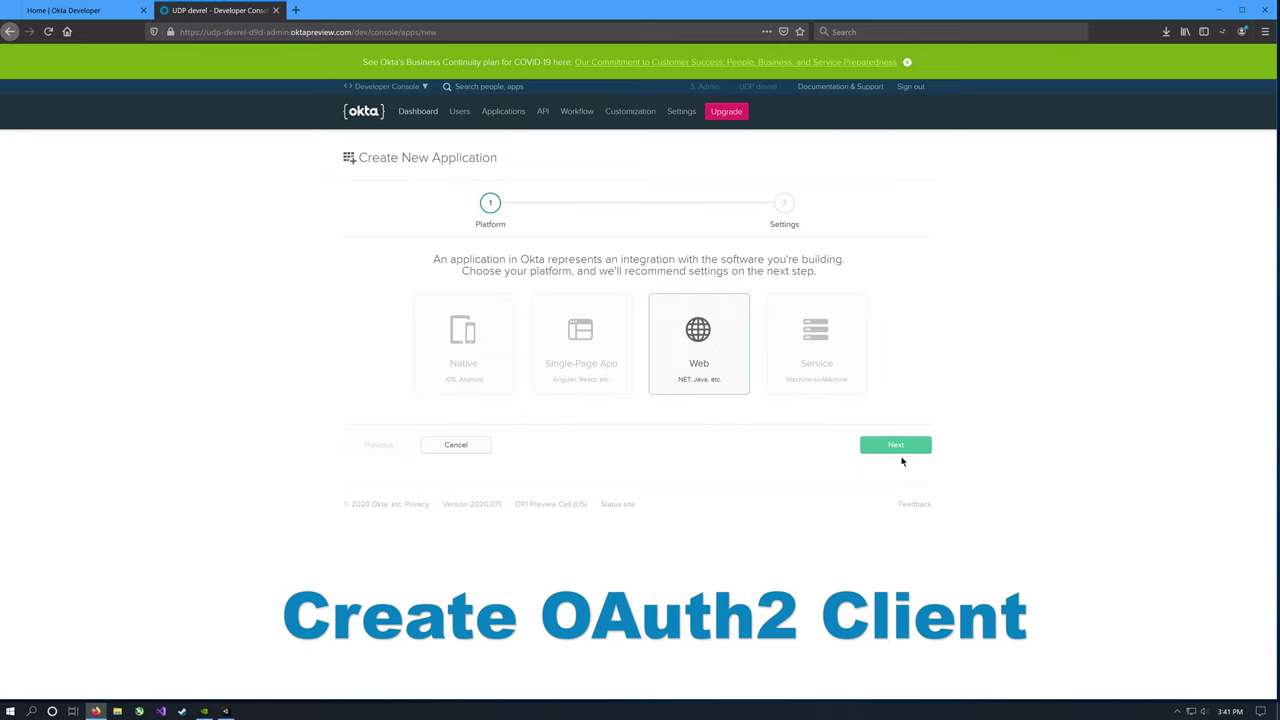
pyautogui.click(906, 452)
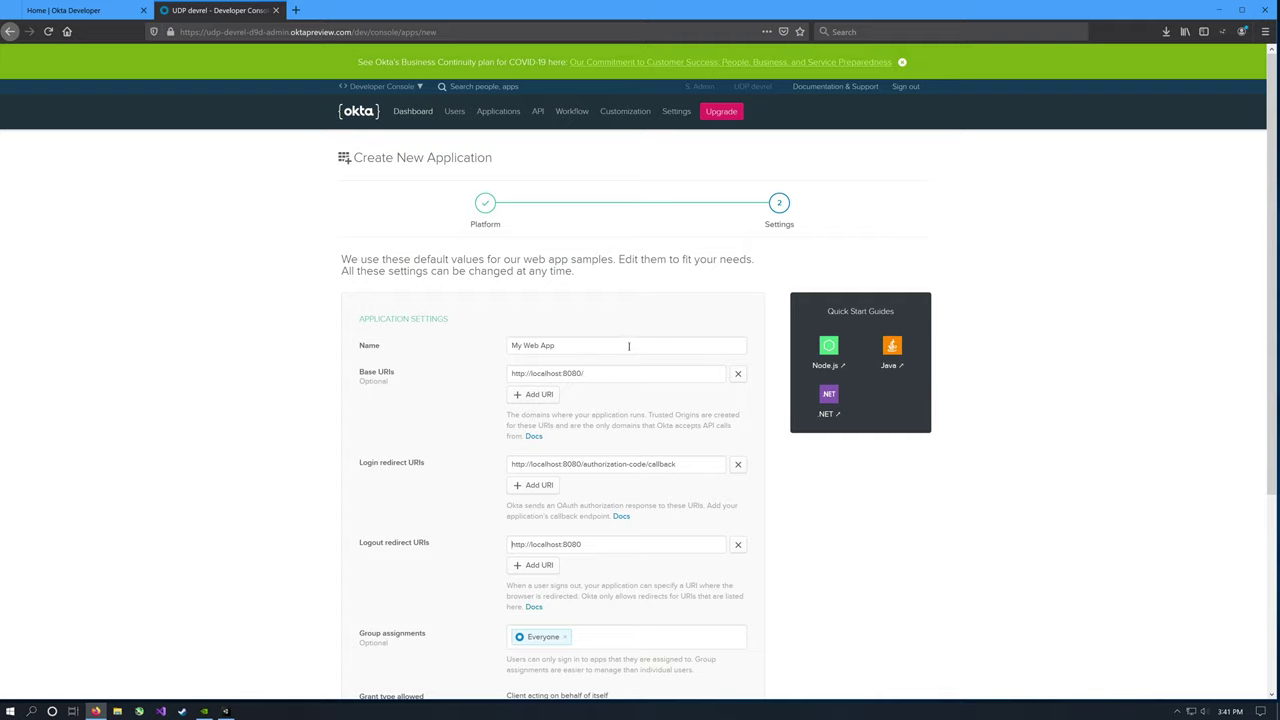
pyautogui.moveTo(629, 346); pyautogui.dragTo(490, 339)
pyautogui.write('Unity')
pyautogui.moveTo(583, 373); pyautogui.dragTo(492, 366)
pyautogui.write('http://127.0.0.1:51772/')
pyautogui.moveTo(680, 464); pyautogui.dragTo(505, 456)
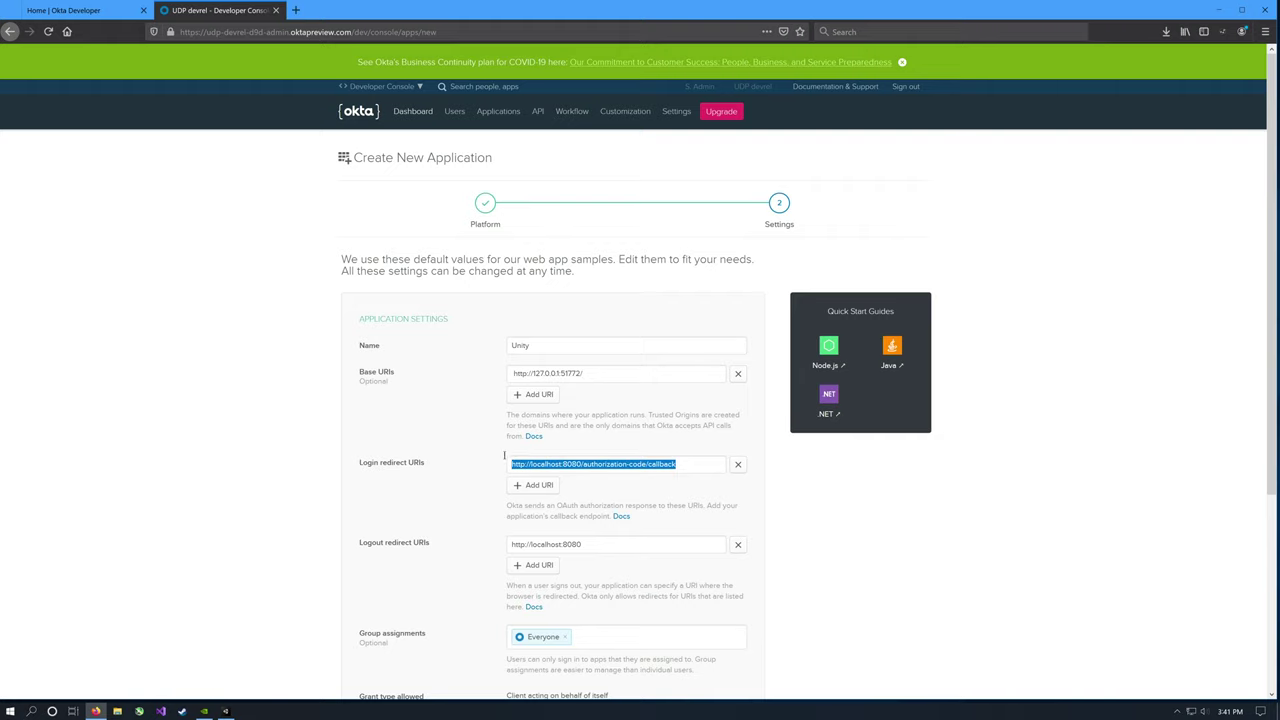
pyautogui.write('http://127.0.0.1:51772/')
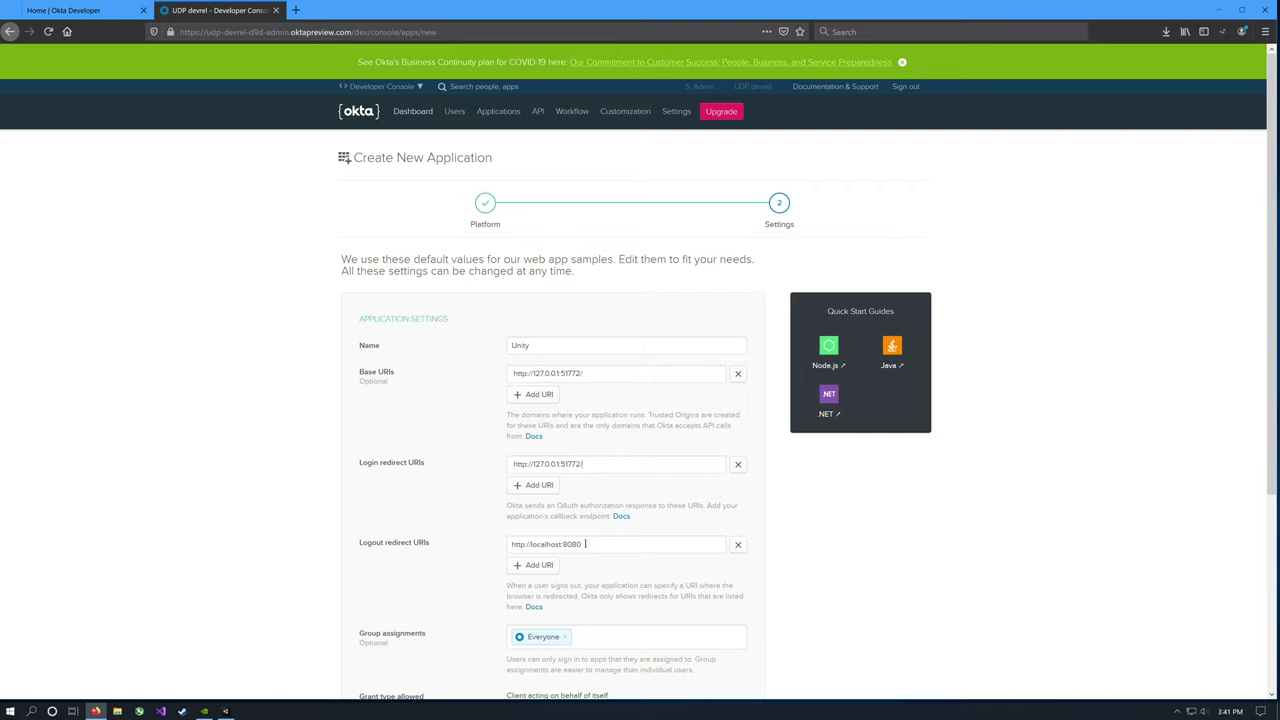
pyautogui.moveTo(586, 544); pyautogui.dragTo(505, 548)
pyautogui.write('http://127.0.0.1:51772/')
pyautogui.scroll(-5, 510, 548)
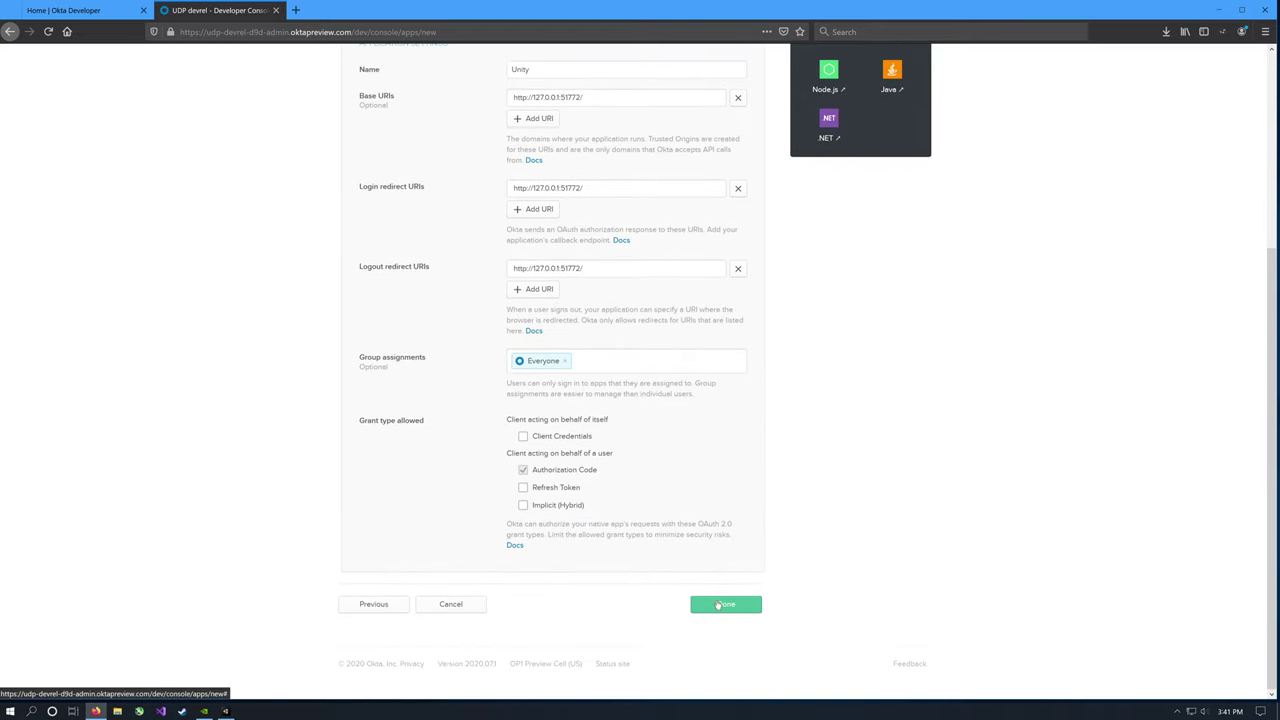
pyautogui.click(718, 605)
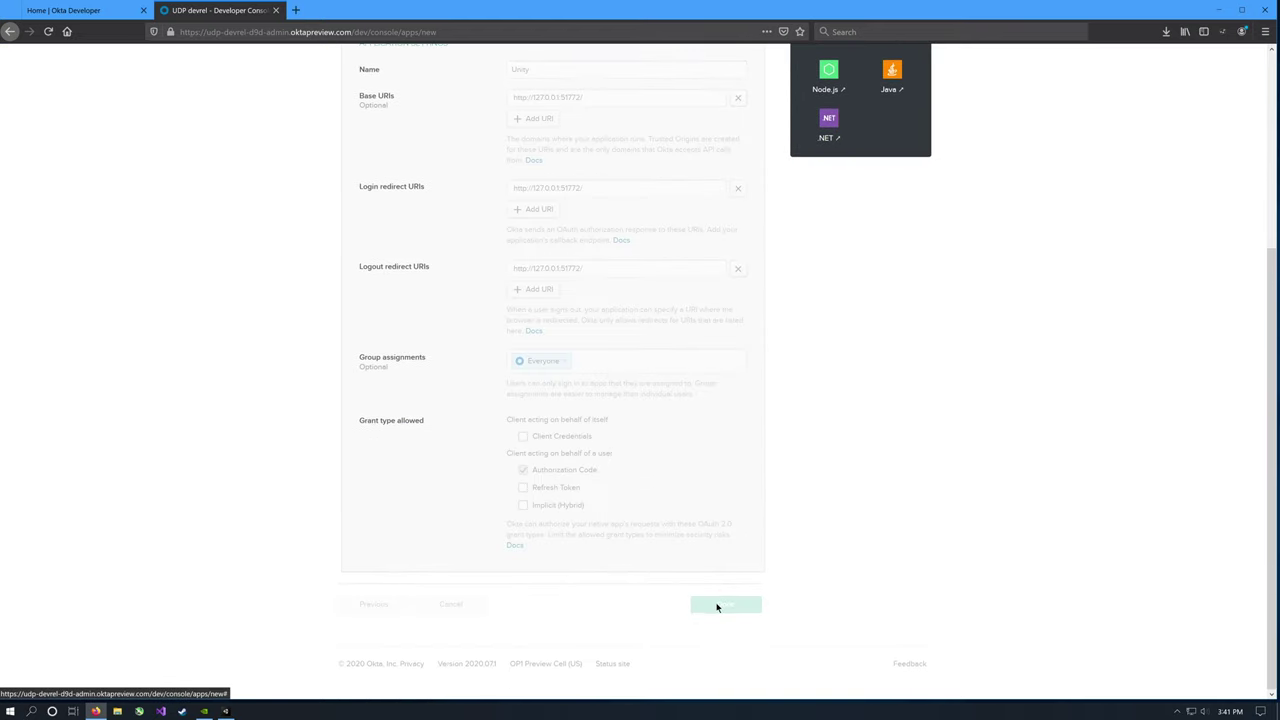
# Copy the Unity app's client ID.
pyautogui.scroll(-1, 551, 441)
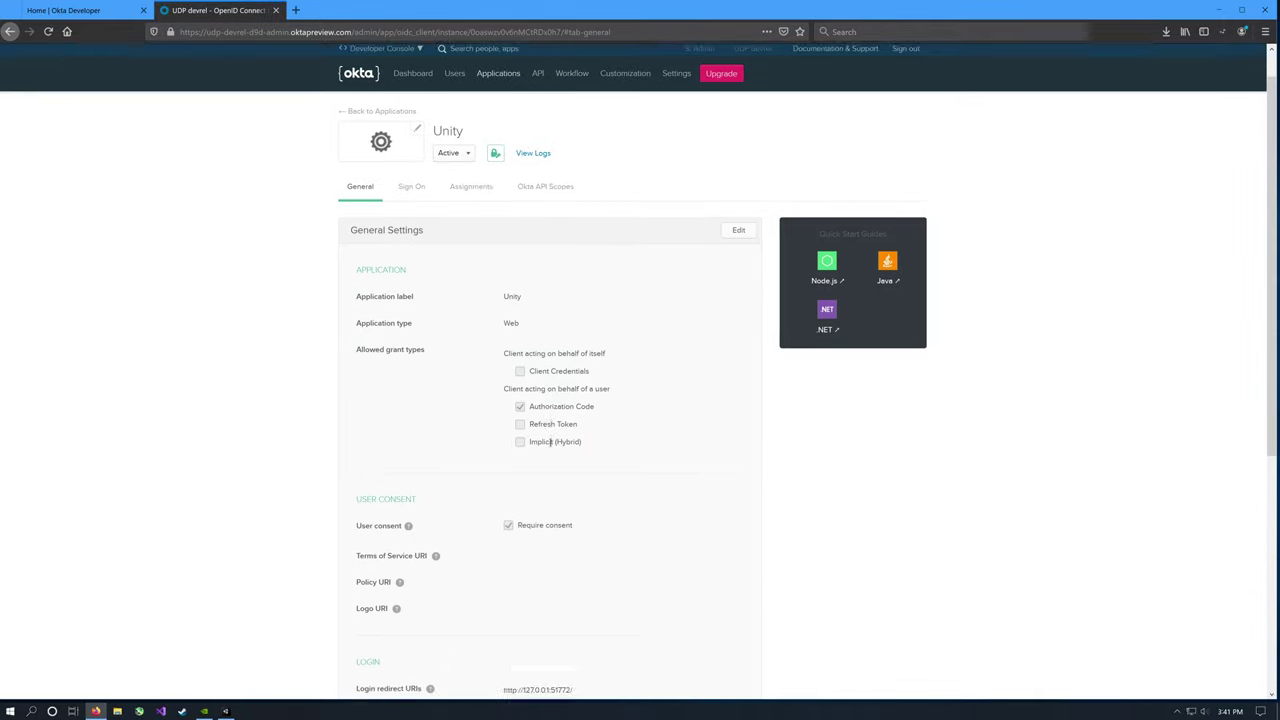
pyautogui.scroll(-4, 551, 441)
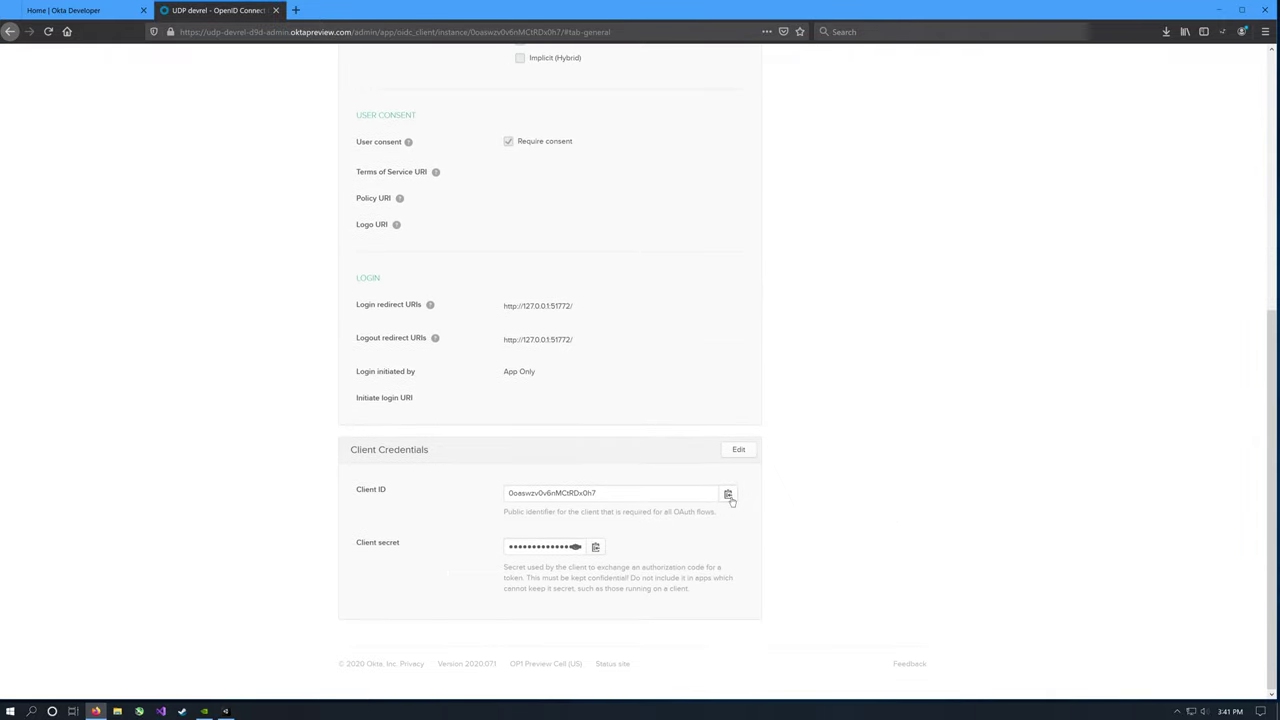
pyautogui.click(729, 495)
# Paste the Okta client ID into the OktaOAuth2 component's Client ID field.
pyautogui.click(225, 711)
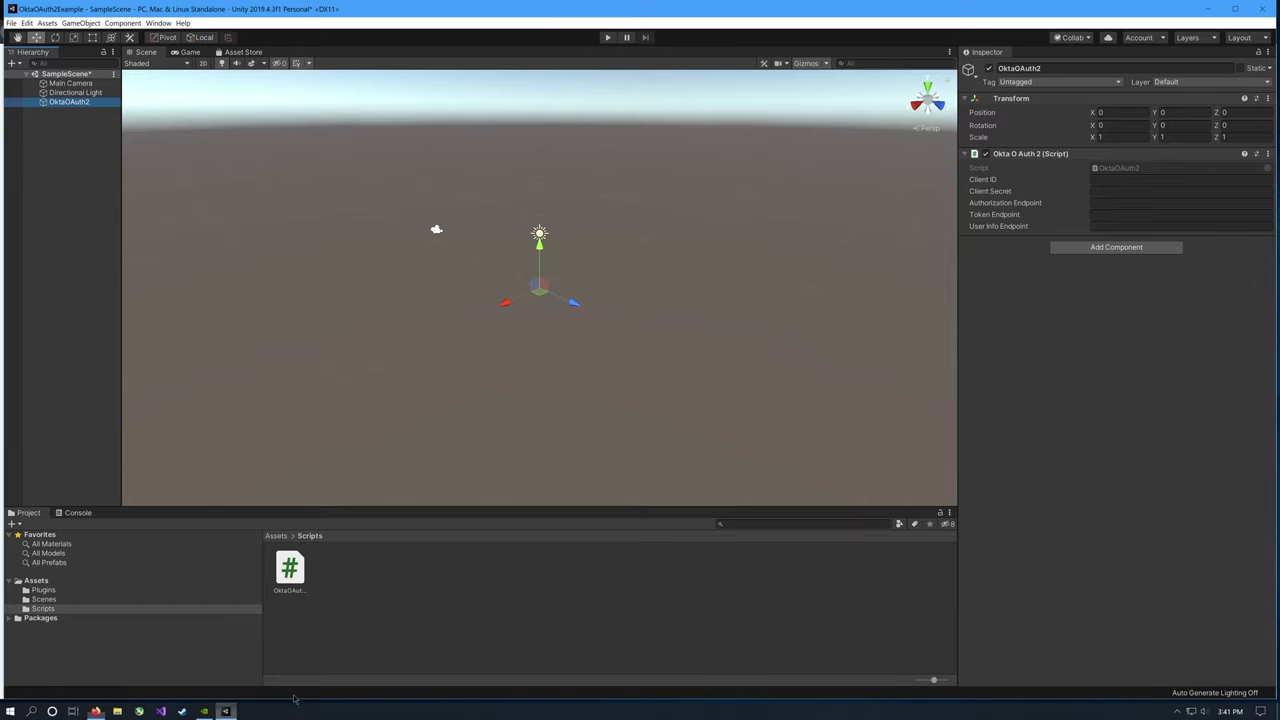
pyautogui.click(1146, 179)
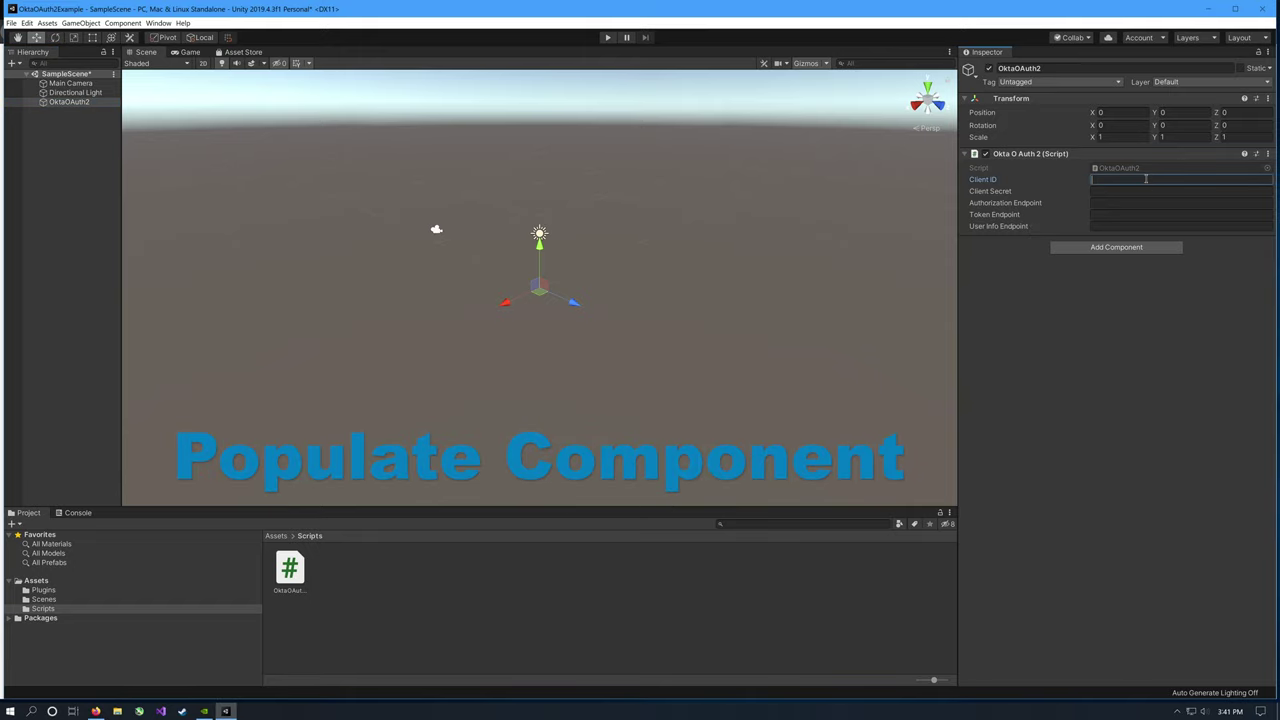
pyautogui.hotkey('ctrl', 'v')
# Copy the Okta client secret and paste it into the component's Client Secret field.
pyautogui.click(95, 711)
pyautogui.click(595, 547)
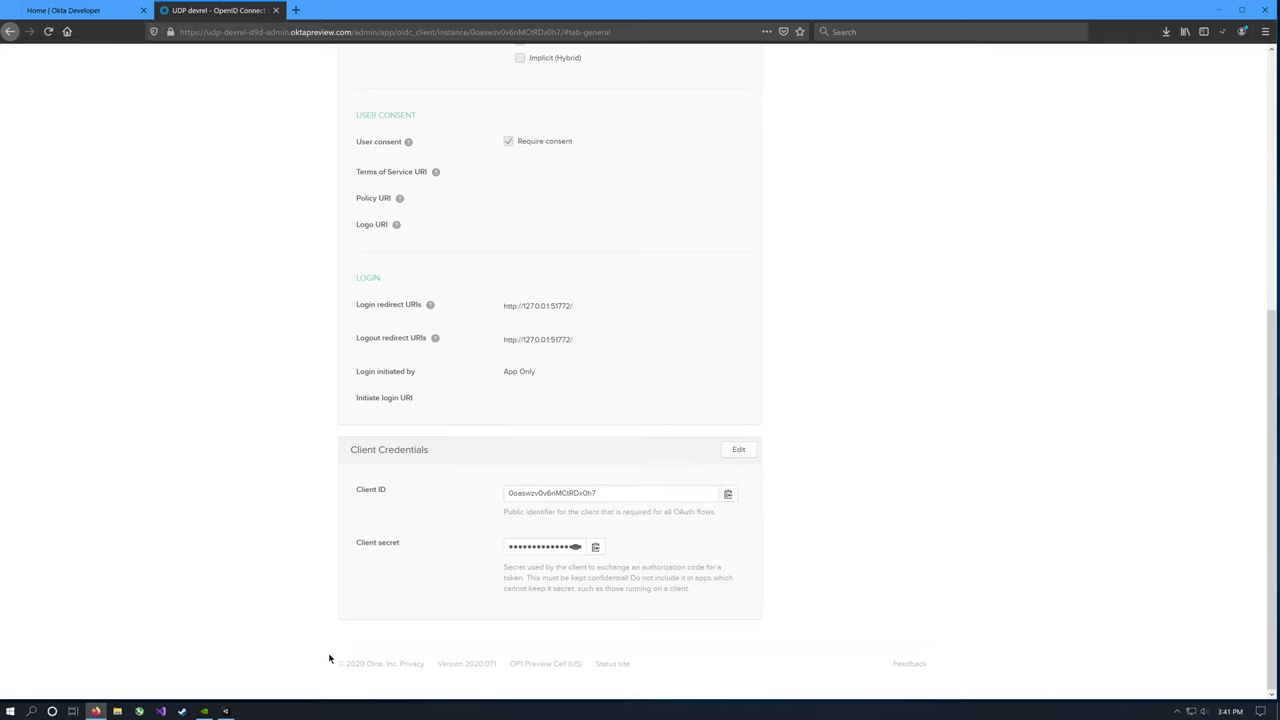
pyautogui.click(225, 711)
pyautogui.click(1107, 191)
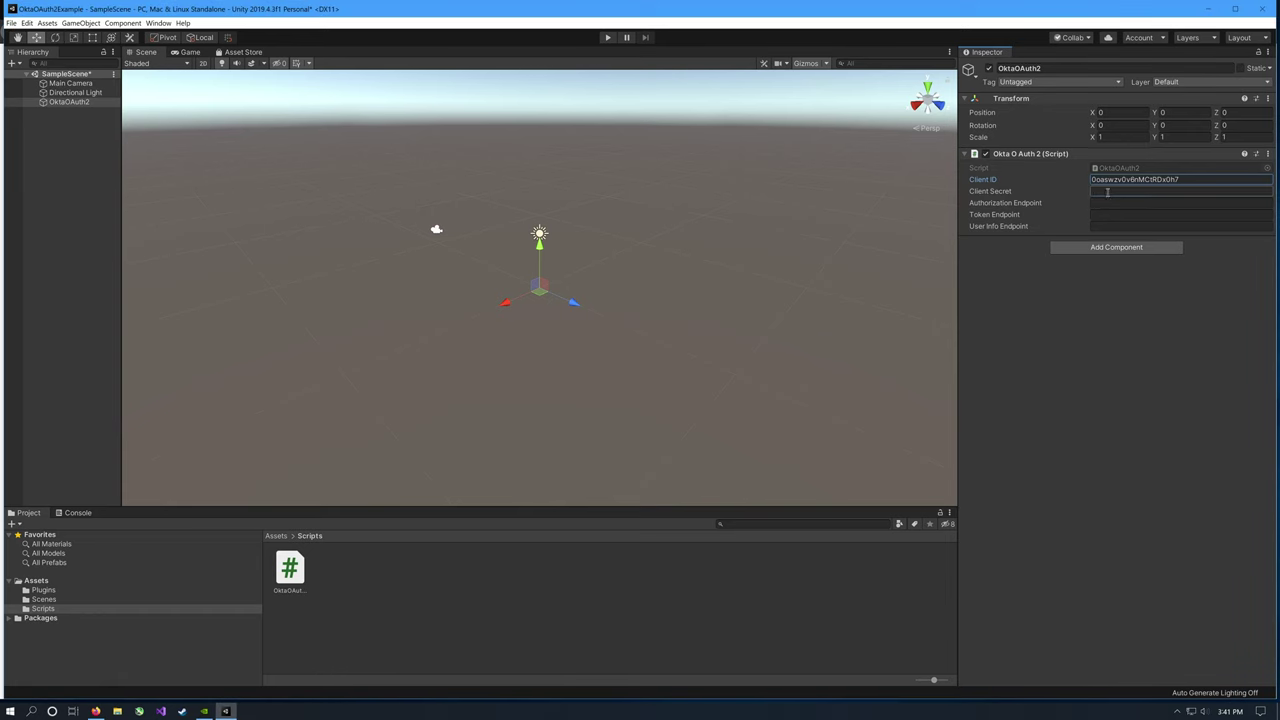
pyautogui.hotkey('ctrl', 'v')
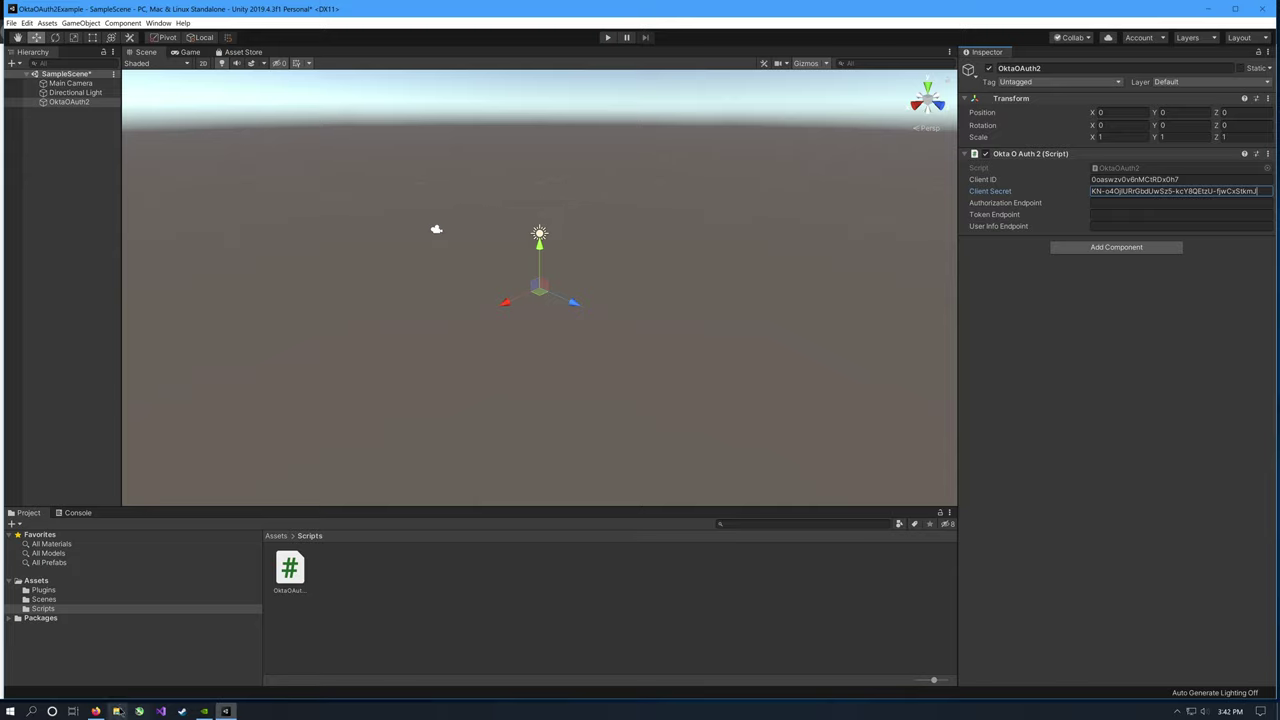
# Open the default authorization server's metadata in Okta and copy its authorization_endpoint URL.
pyautogui.click(95, 711)
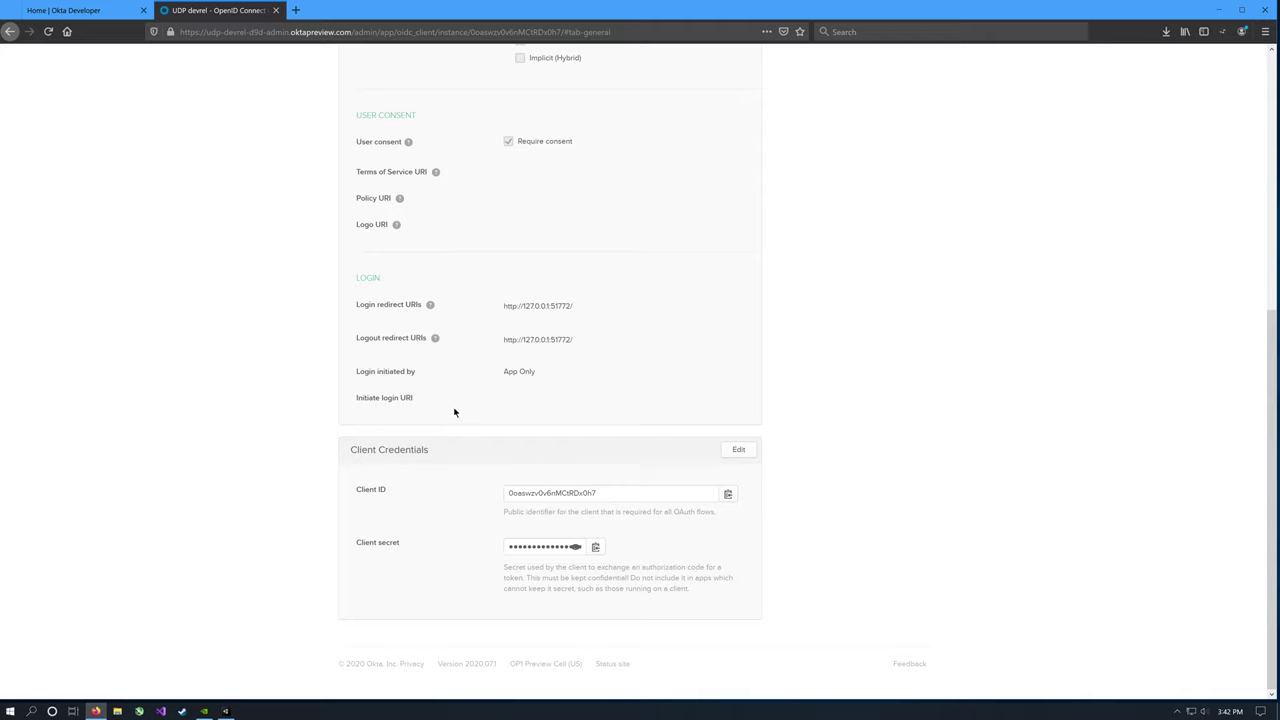
pyautogui.scroll(5, 454, 411)
pyautogui.moveTo(538, 119)
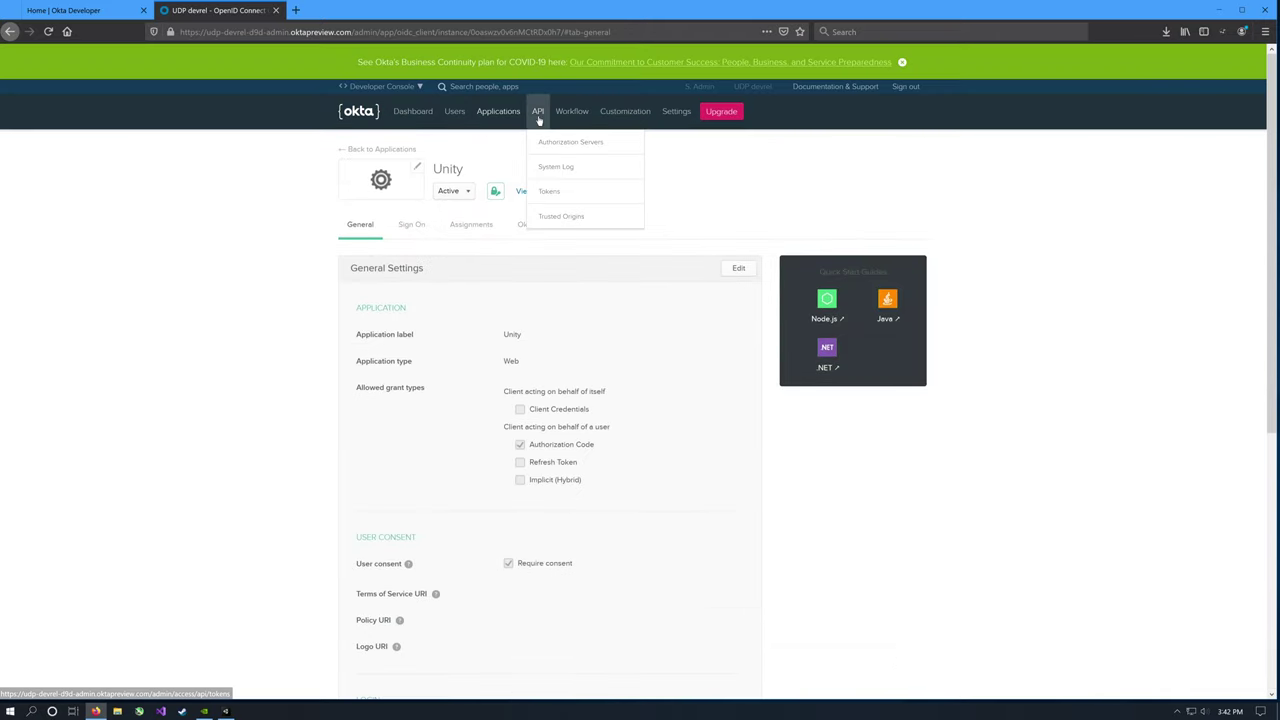
pyautogui.click(562, 142)
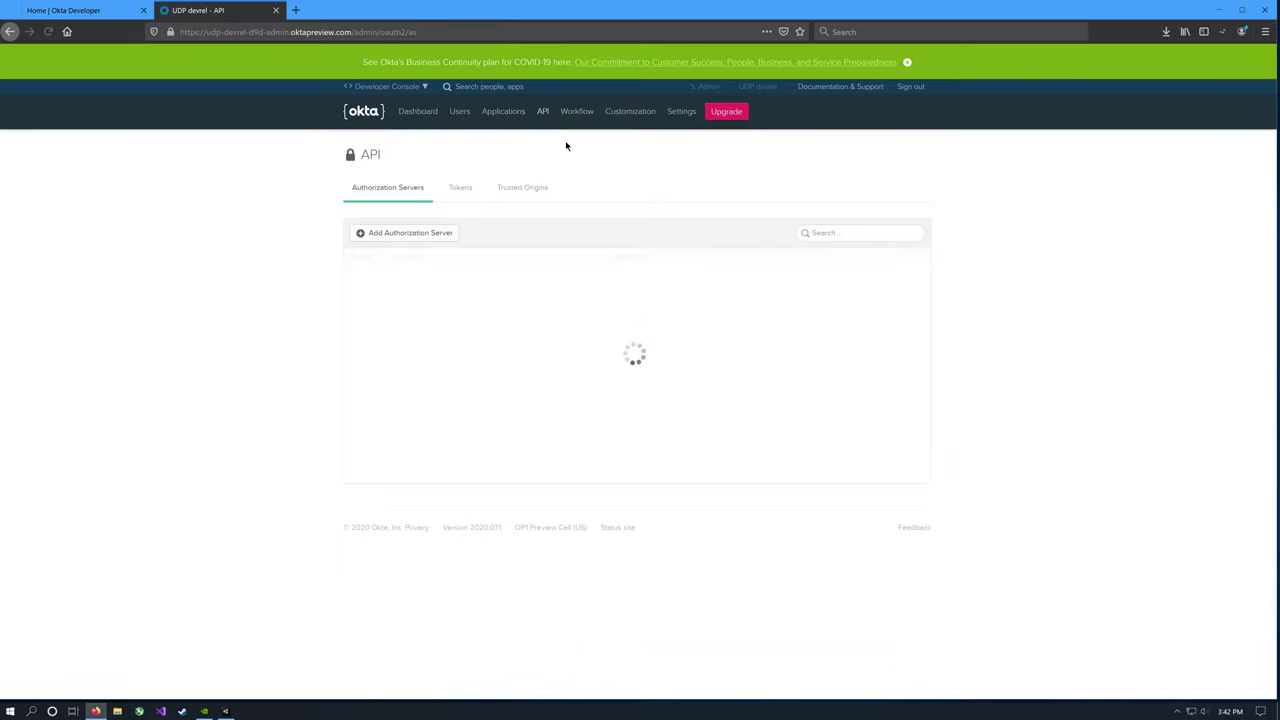
pyautogui.click(356, 321)
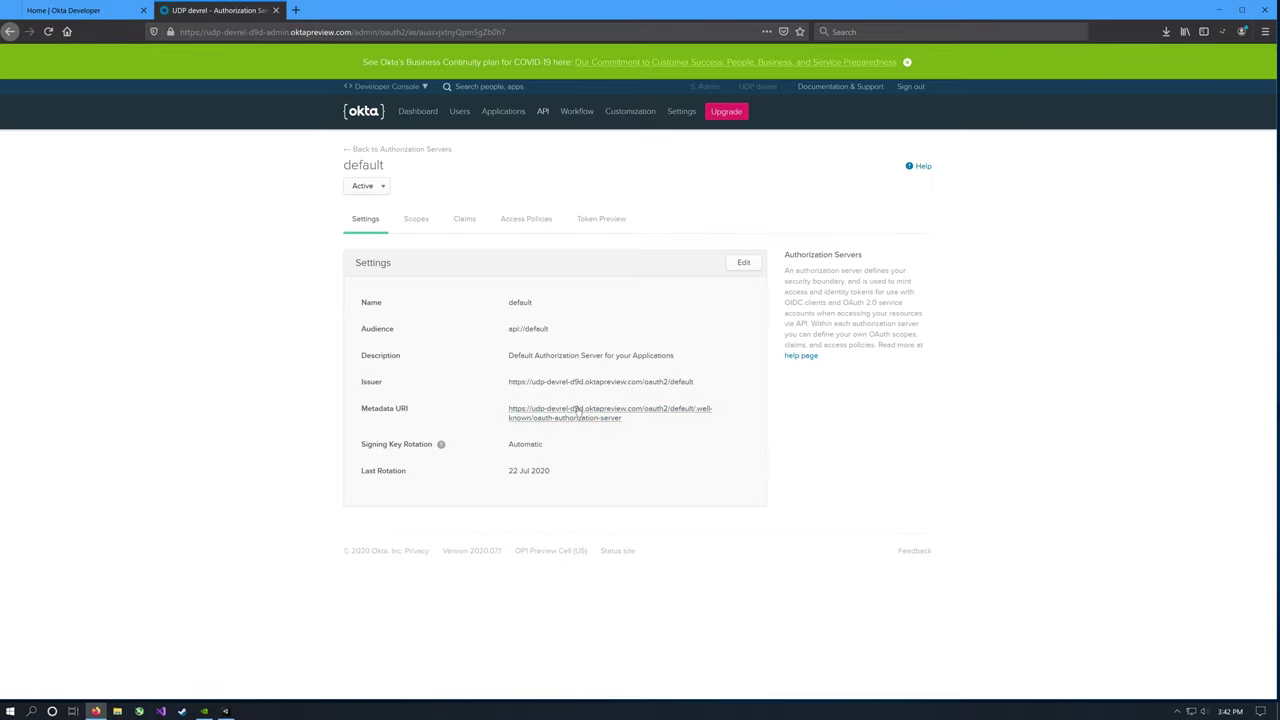
pyautogui.click(575, 411)
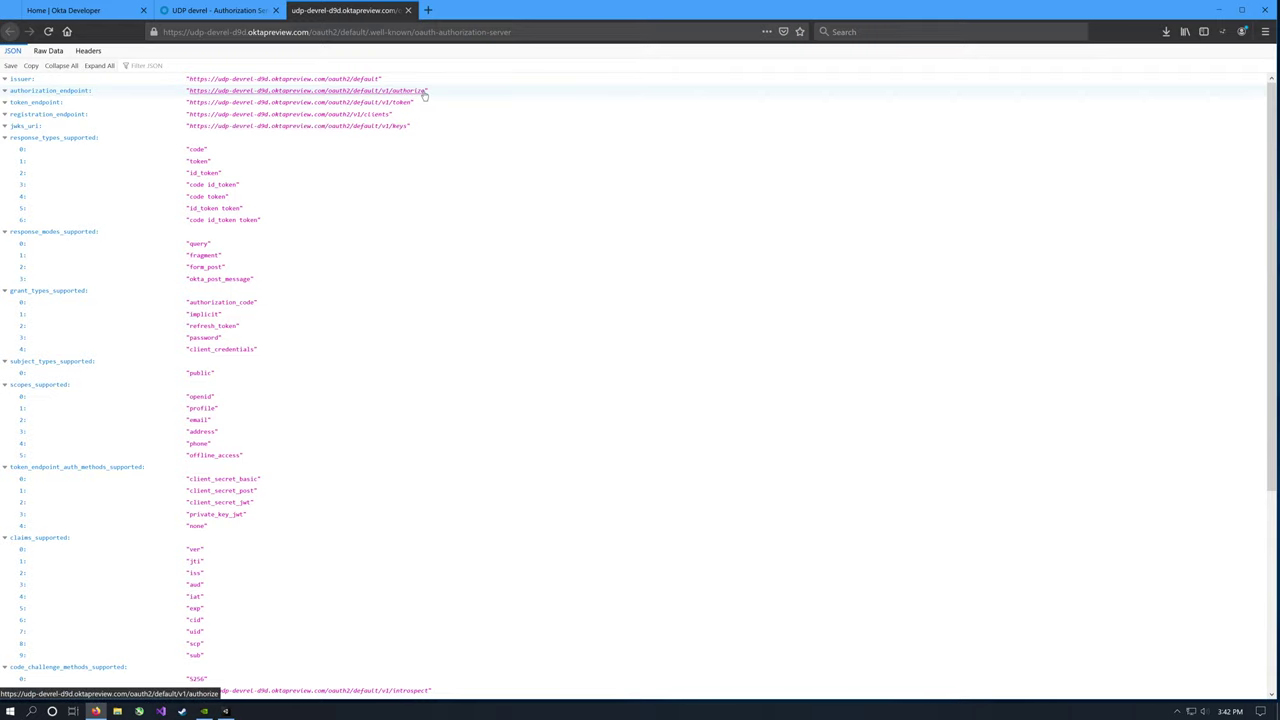
pyautogui.moveTo(428, 91); pyautogui.dragTo(189, 93)
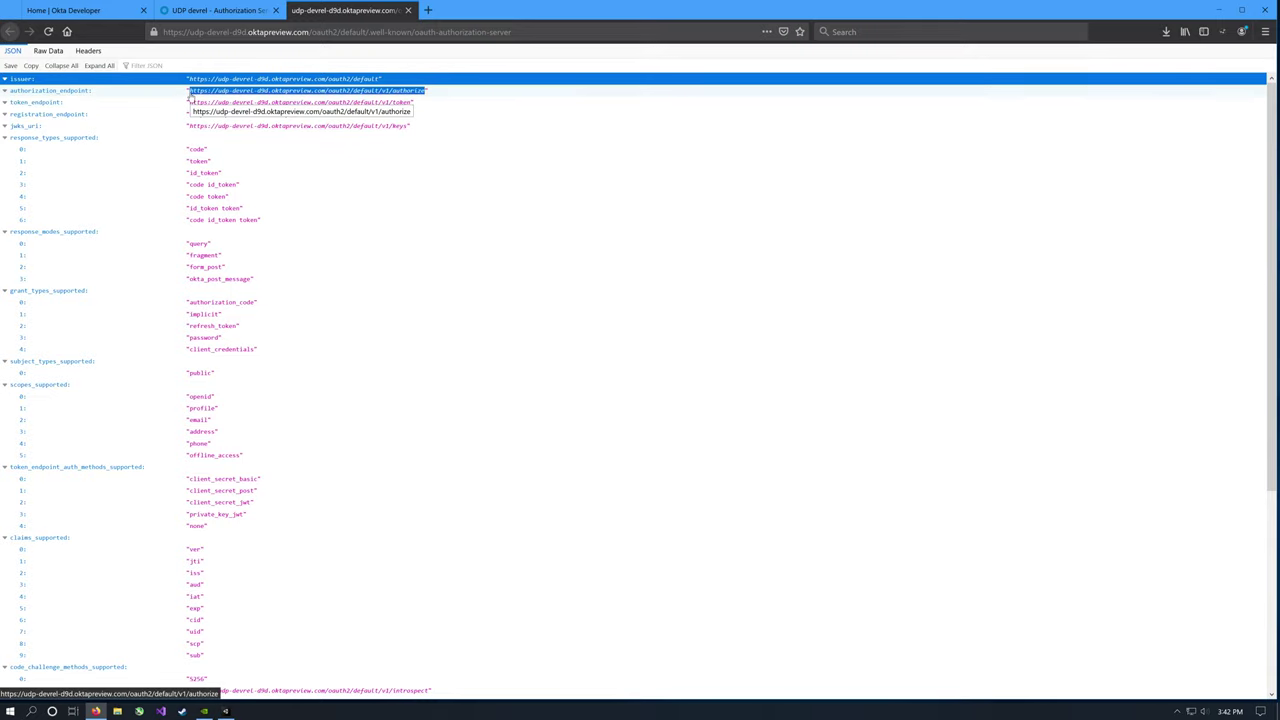
pyautogui.click(225, 711)
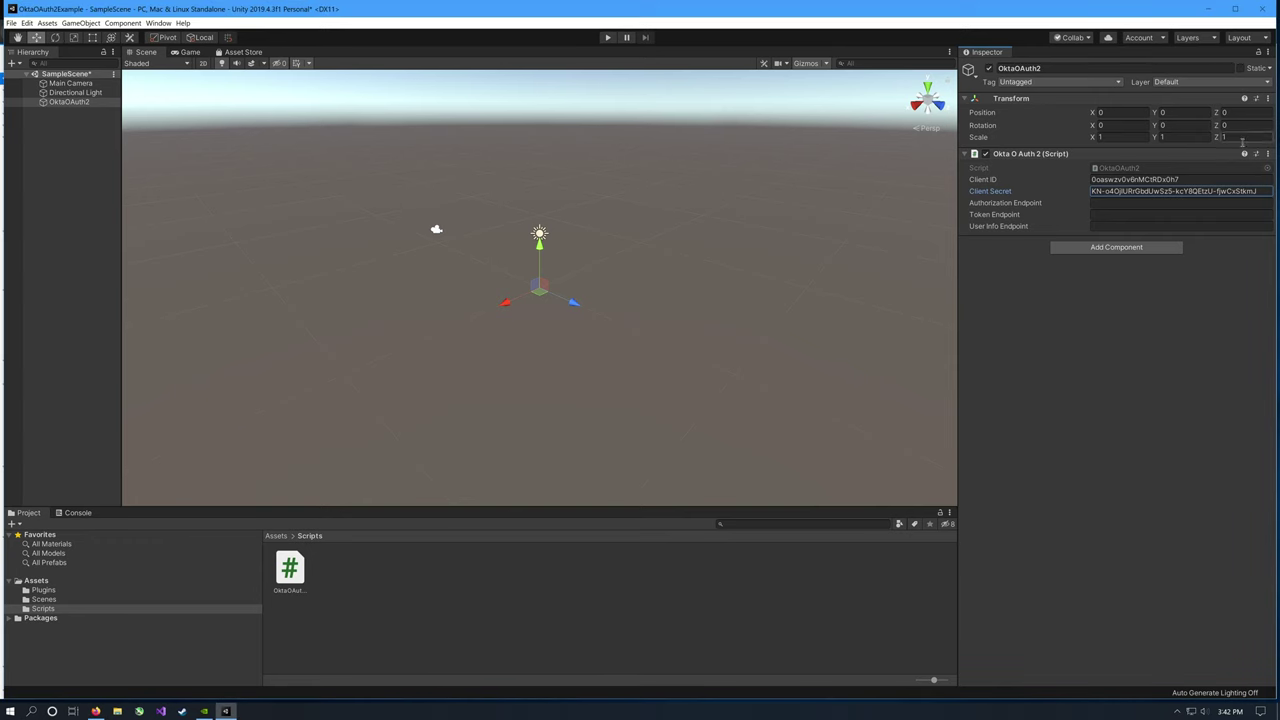
# Paste the authorize URL into Authorization Endpoint, then copy the metadata's token_endpoint URL.
pyautogui.click(1236, 202)
pyautogui.hotkey('ctrl', 'v')
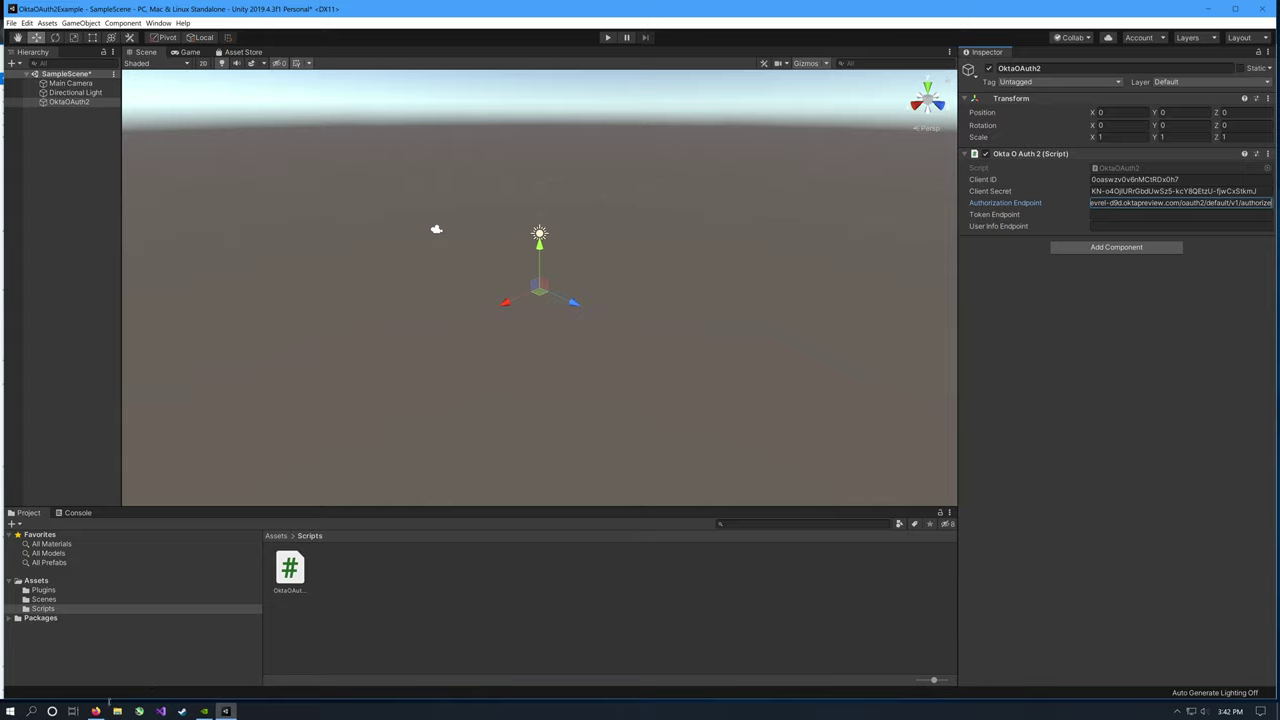
pyautogui.hotkey('alt', 'Tab')
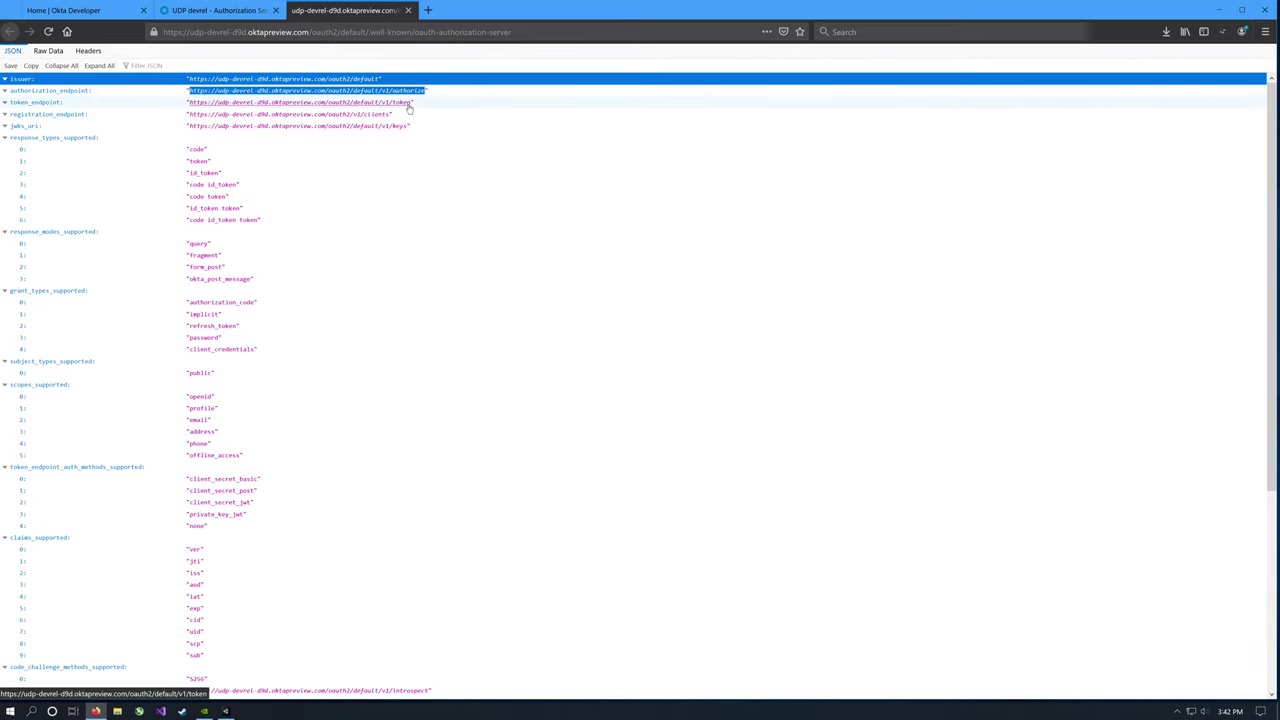
pyautogui.moveTo(410, 104)
pyautogui.mouseDown()
pyautogui.moveTo(231, 116)
pyautogui.moveTo(188, 102)
pyautogui.mouseUp()
pyautogui.hotkey('ctrl', 'c')
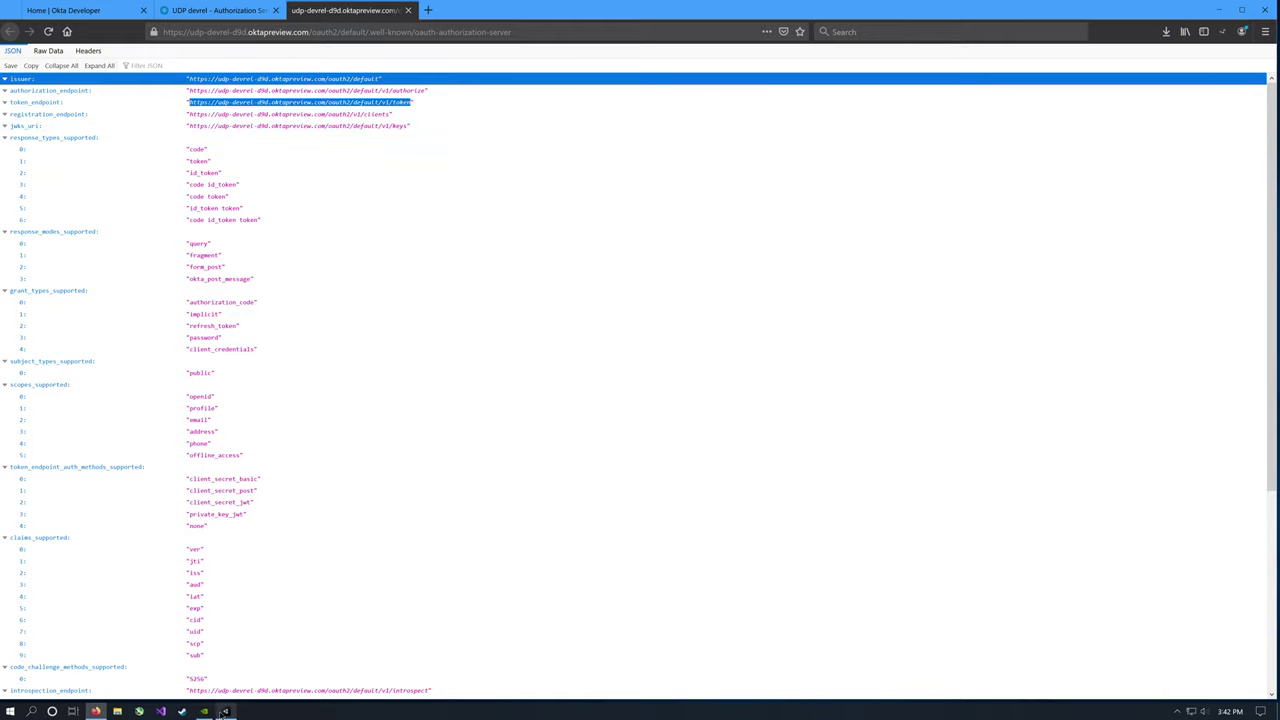
pyautogui.hotkey('alt', 'Tab')
# Paste the token URL into Token Endpoint and User Info Endpoint, changing the latter to /v1/userinfo.
pyautogui.click(1153, 215)
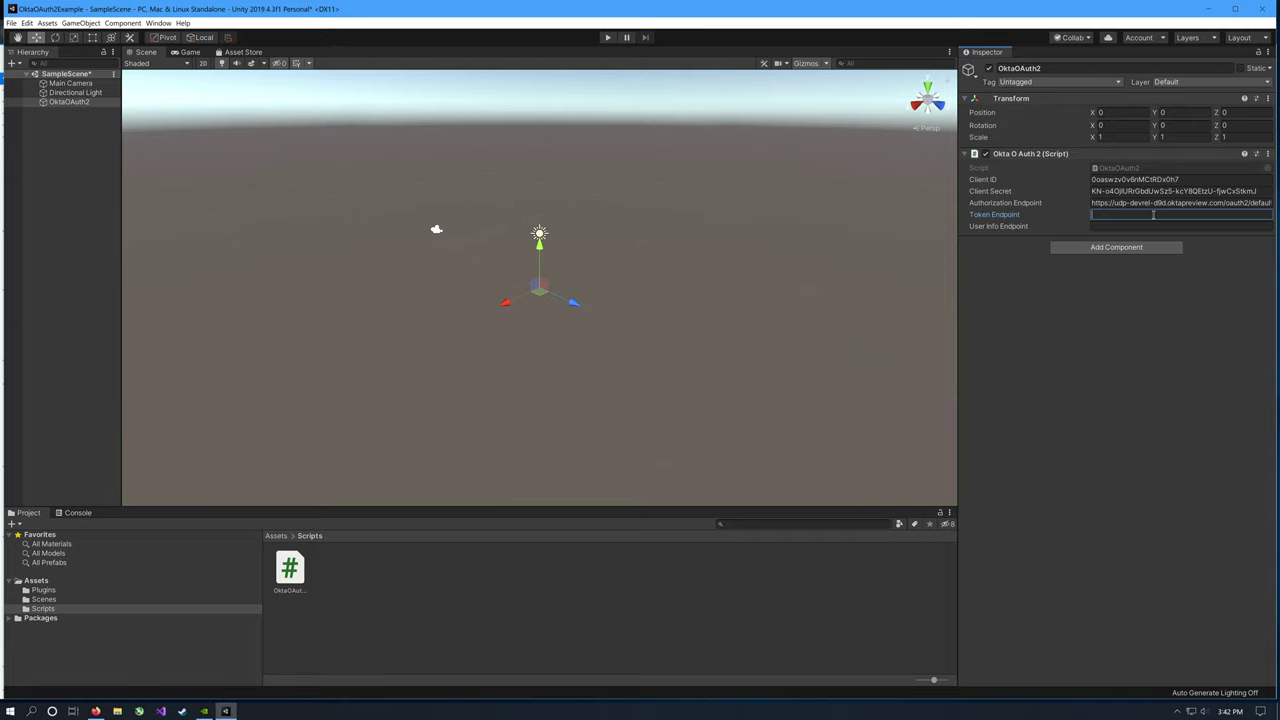
pyautogui.hotkey('ctrl', 'v')
pyautogui.click(1148, 227)
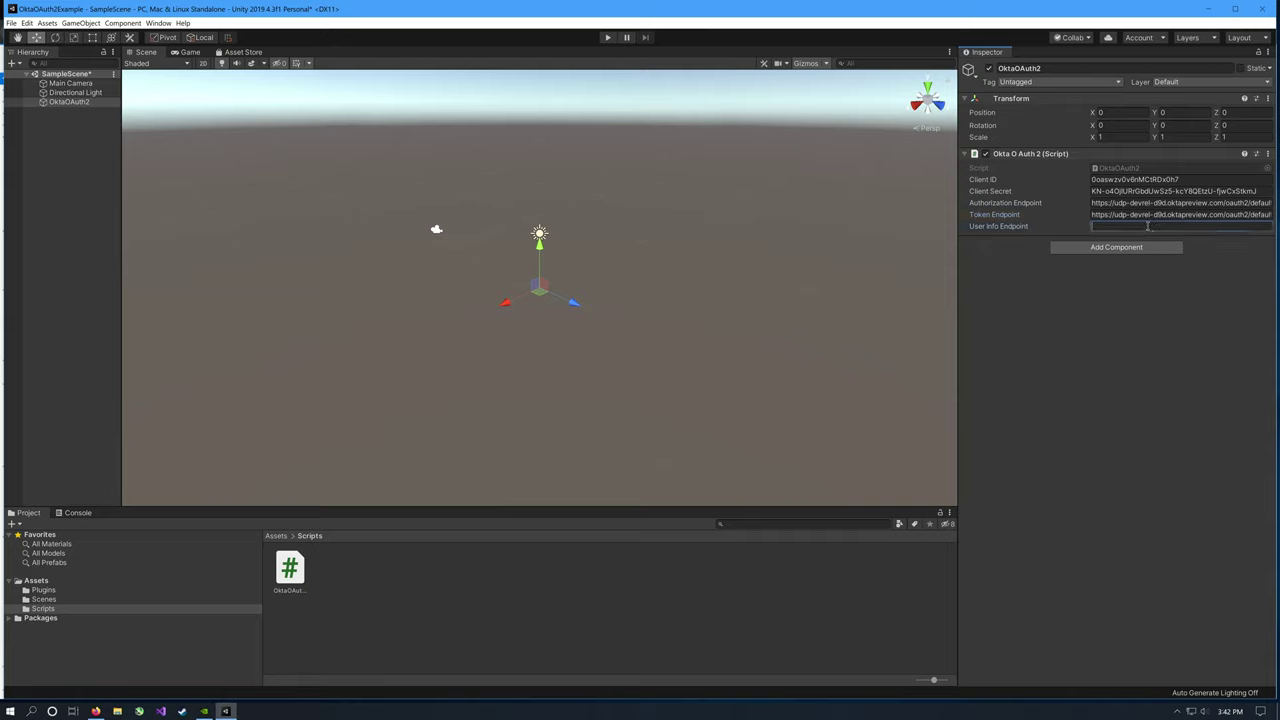
pyautogui.hotkey('ctrl', 'v')
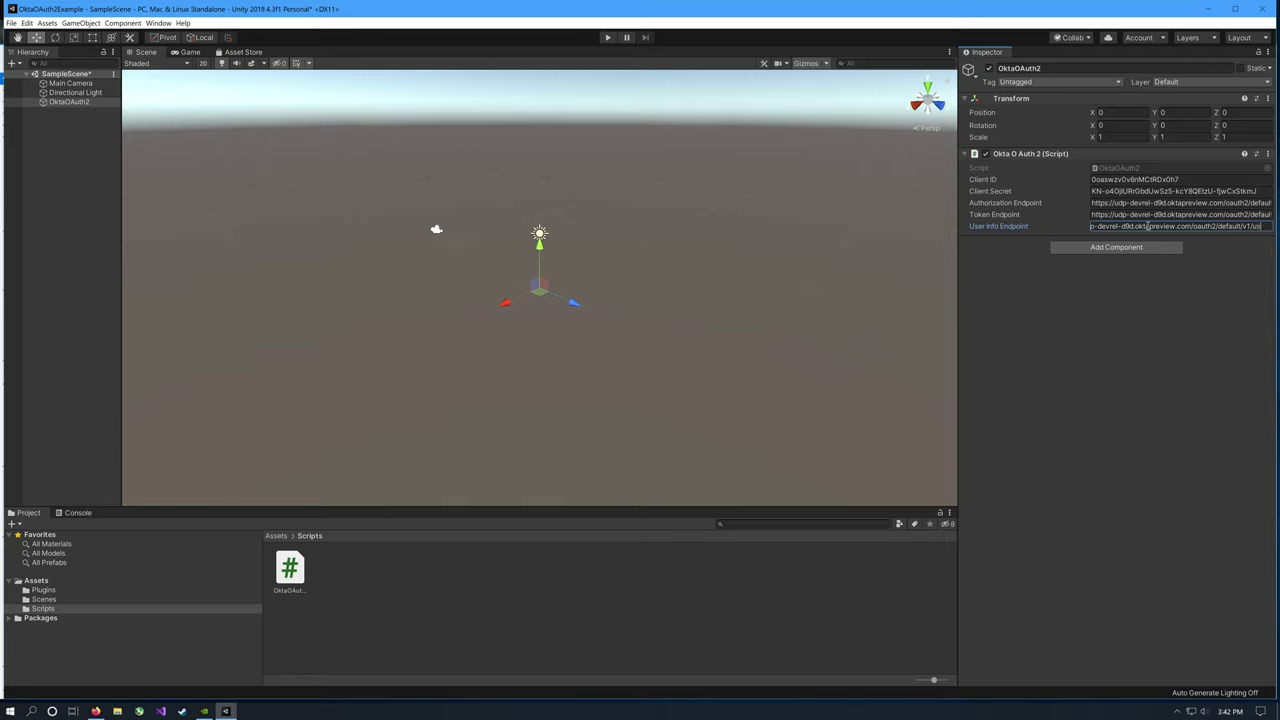
pyautogui.write('info')
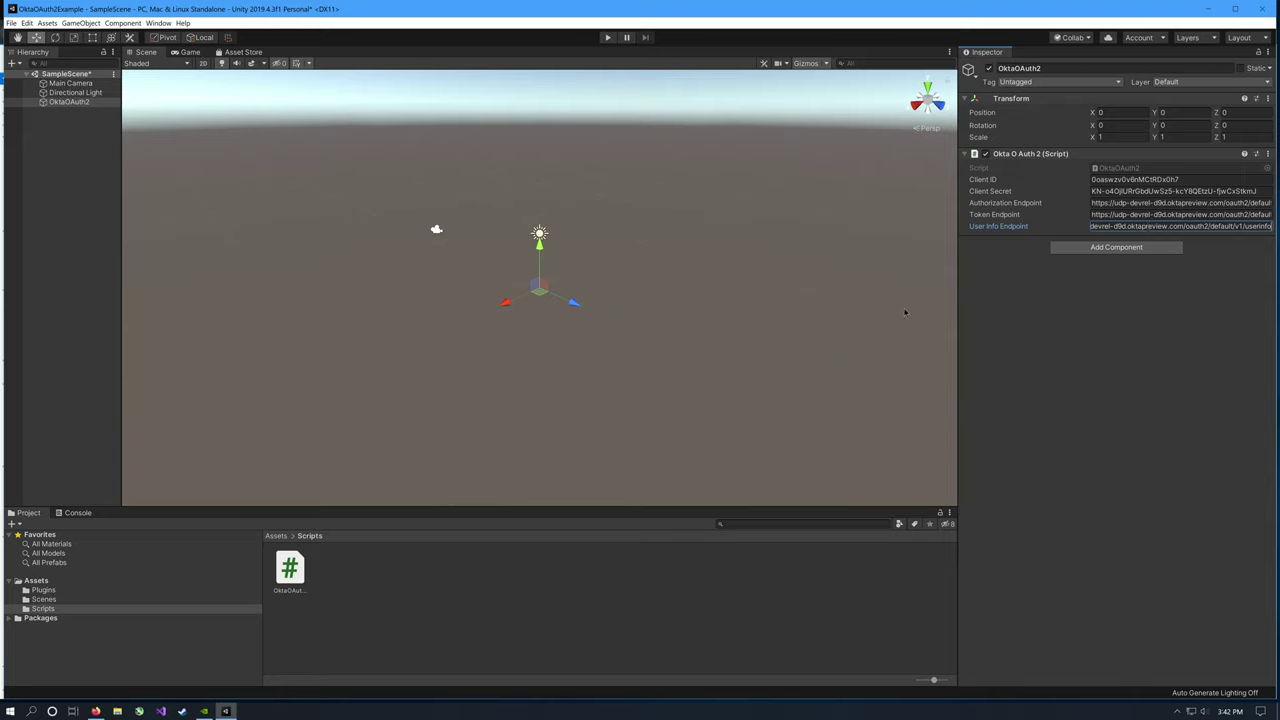
pyautogui.click(1217, 329)
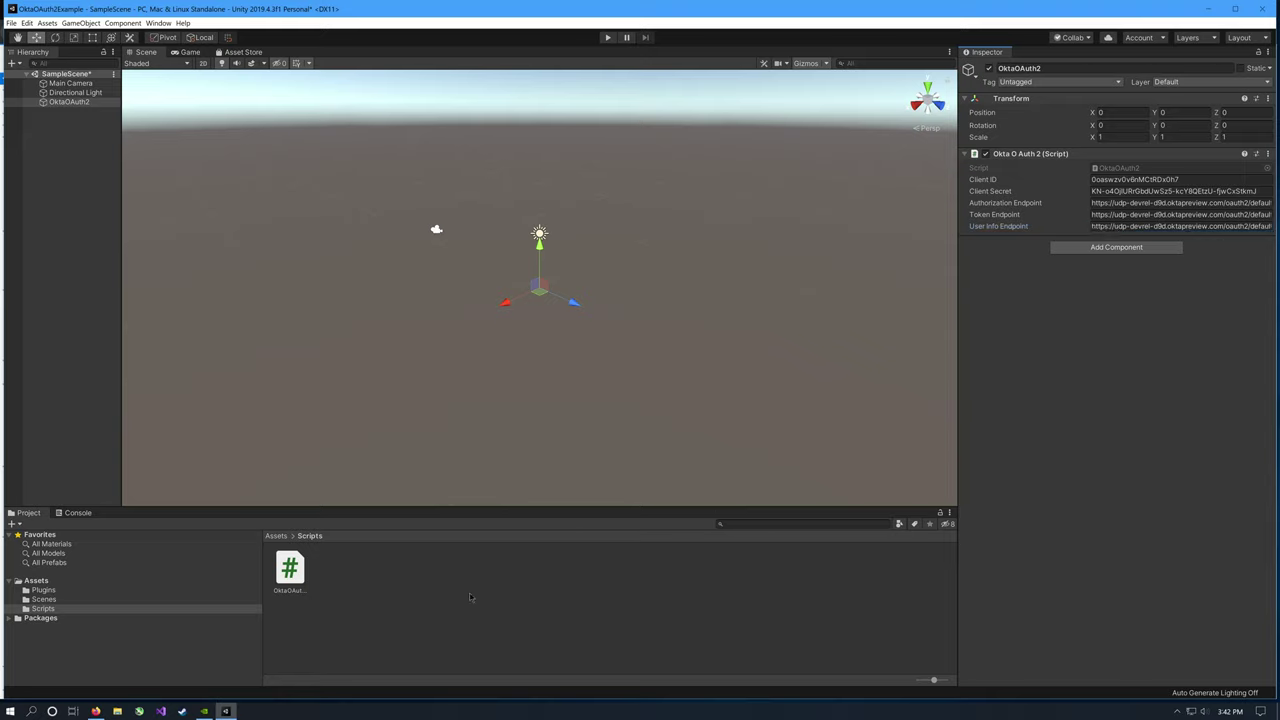
pyautogui.click(95, 711)
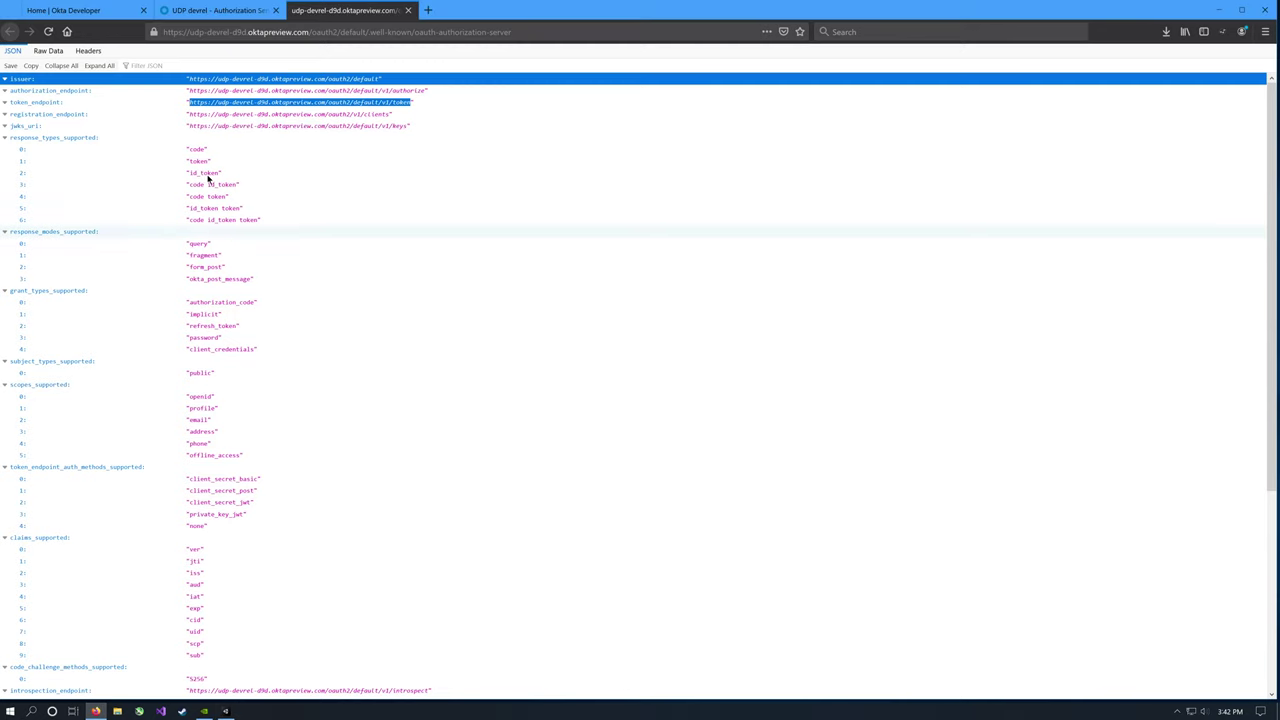
# Close the metadata page and extra Okta tabs, signing out of the Okta admin console.
pyautogui.click(407, 11)
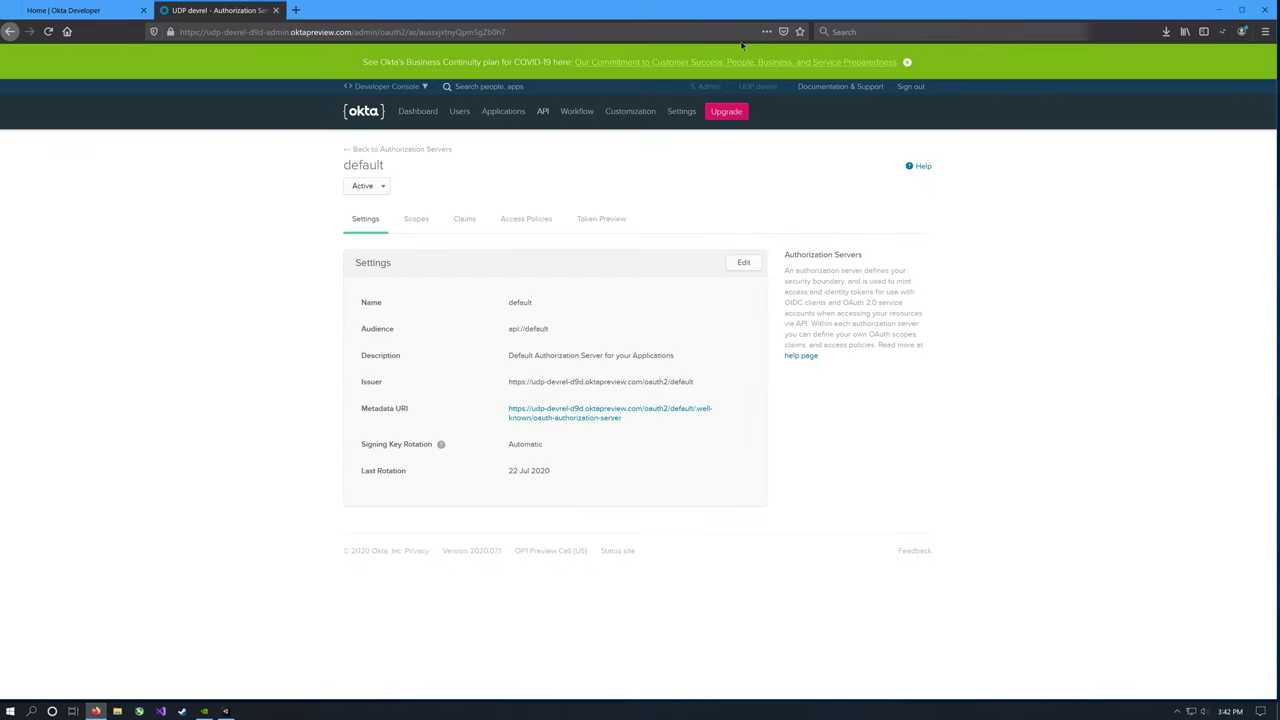
pyautogui.click(904, 87)
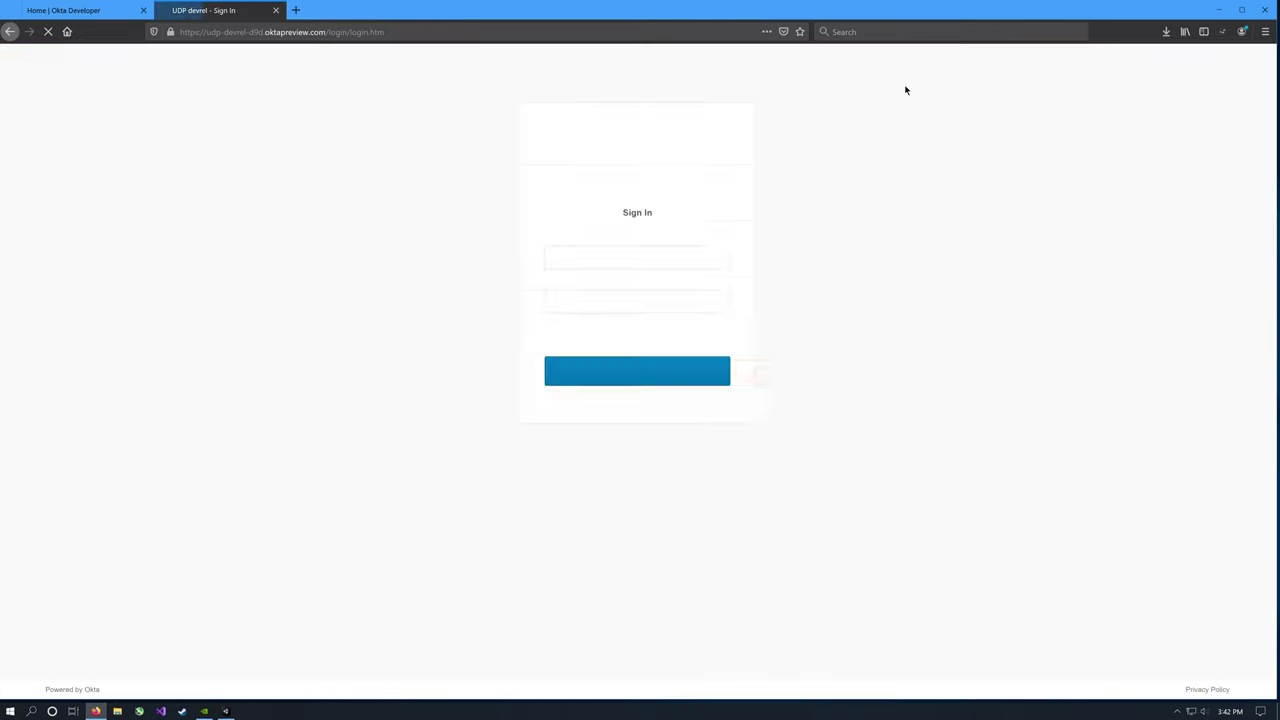
pyautogui.click(275, 10)
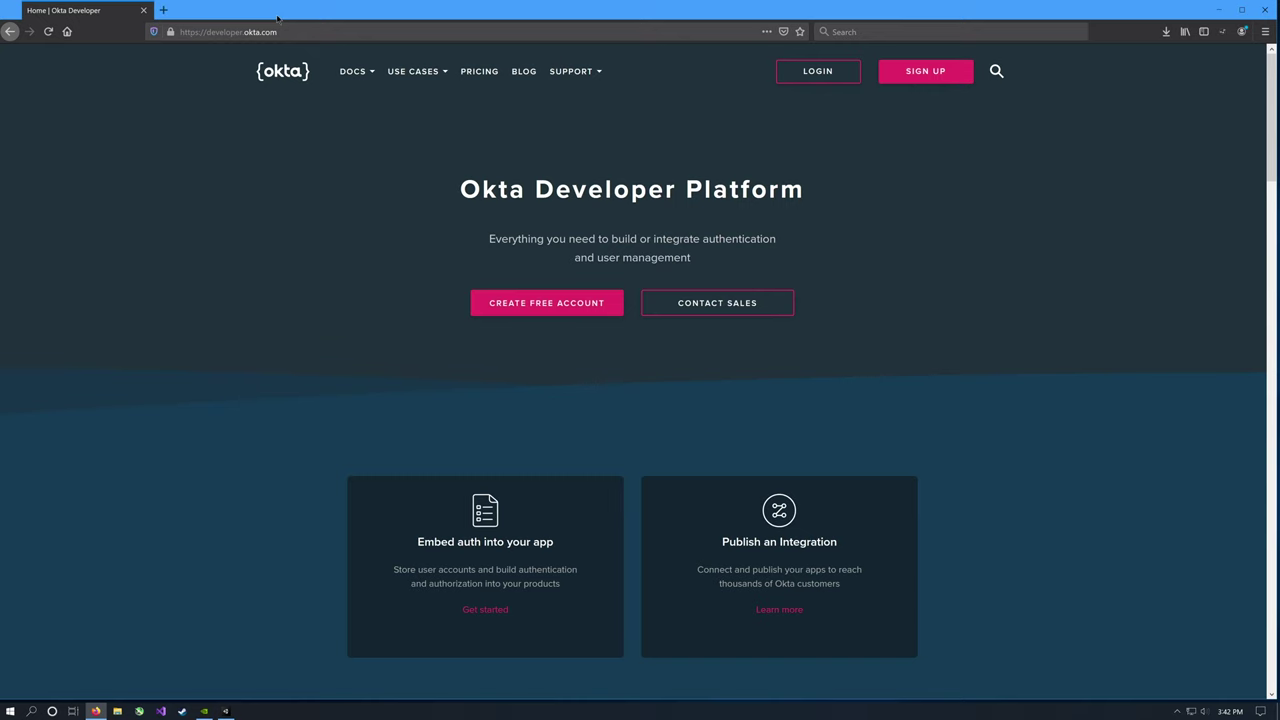
pyautogui.click(143, 10)
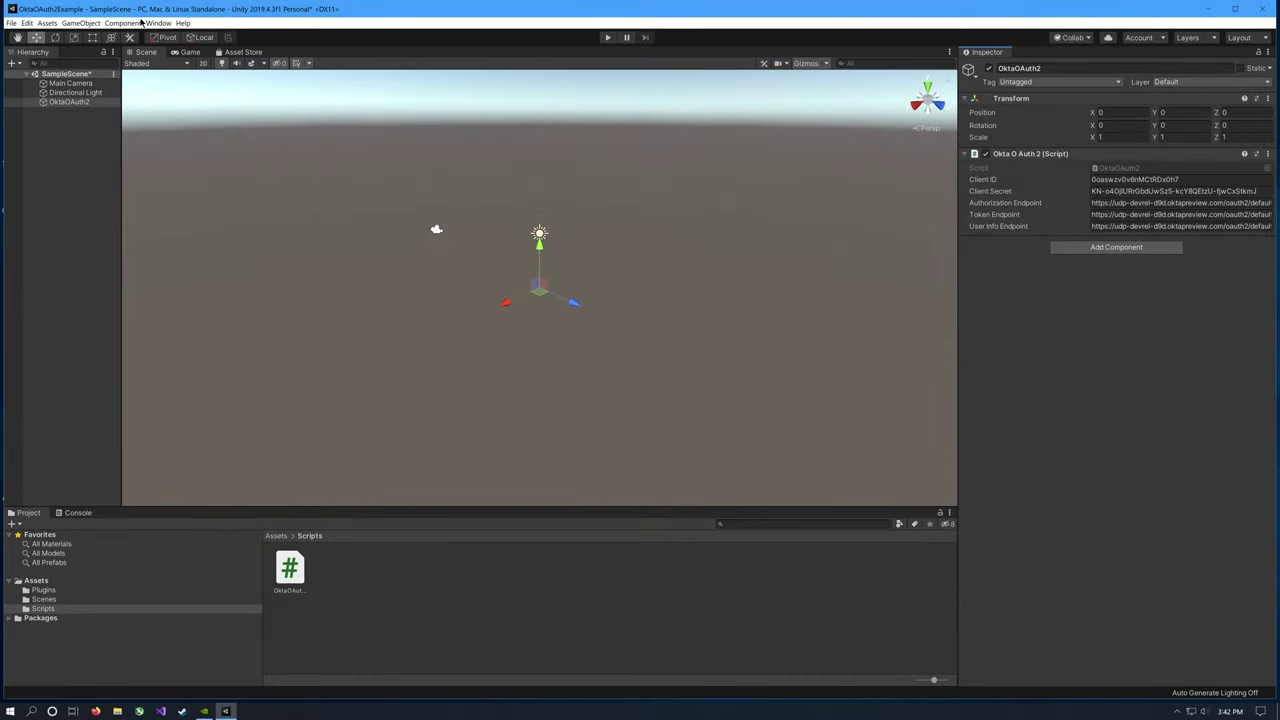
# Run the scene and sign in to Okta with the account's username and password, declining to save the login.
pyautogui.click(607, 41)
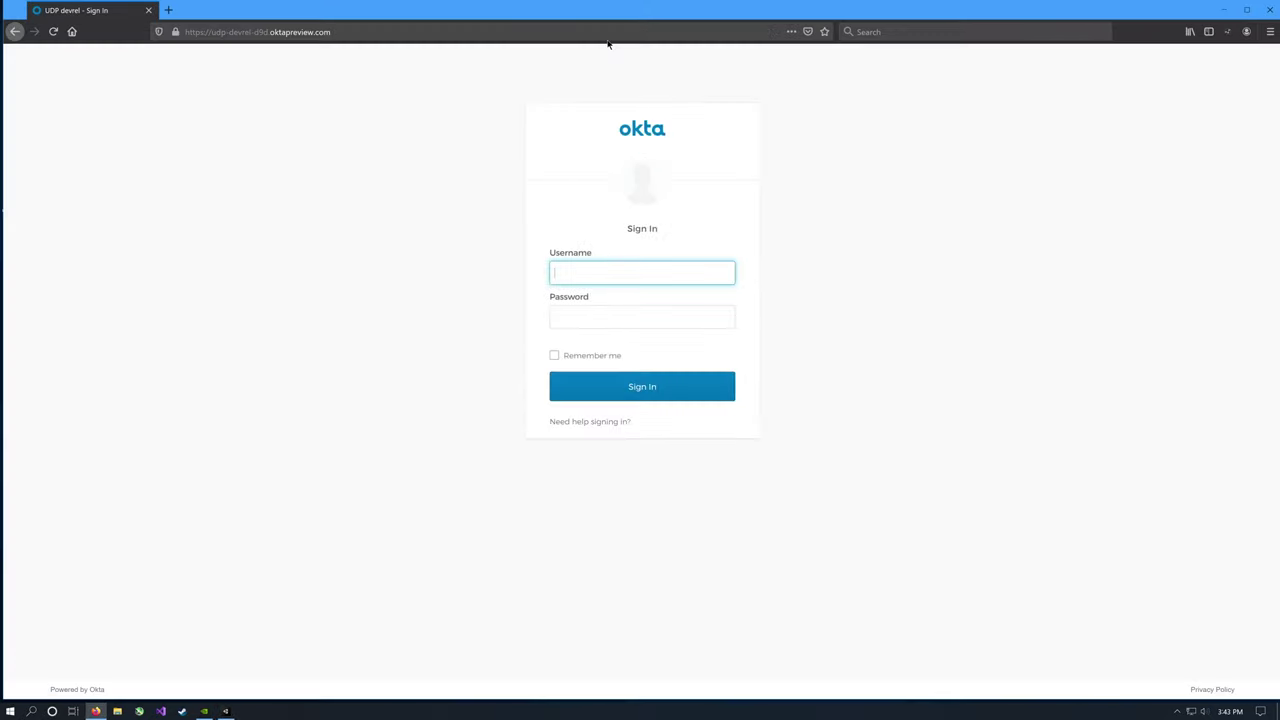
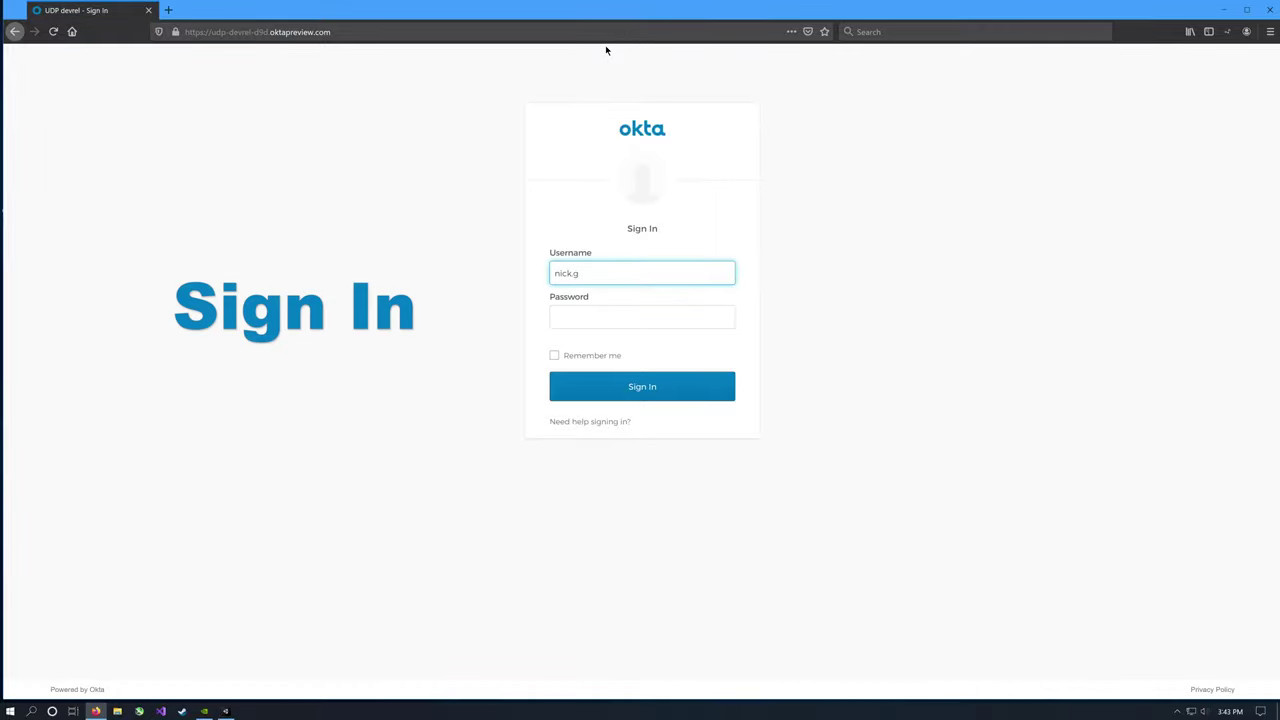
pyautogui.press('Tab')
pyautogui.write('***')
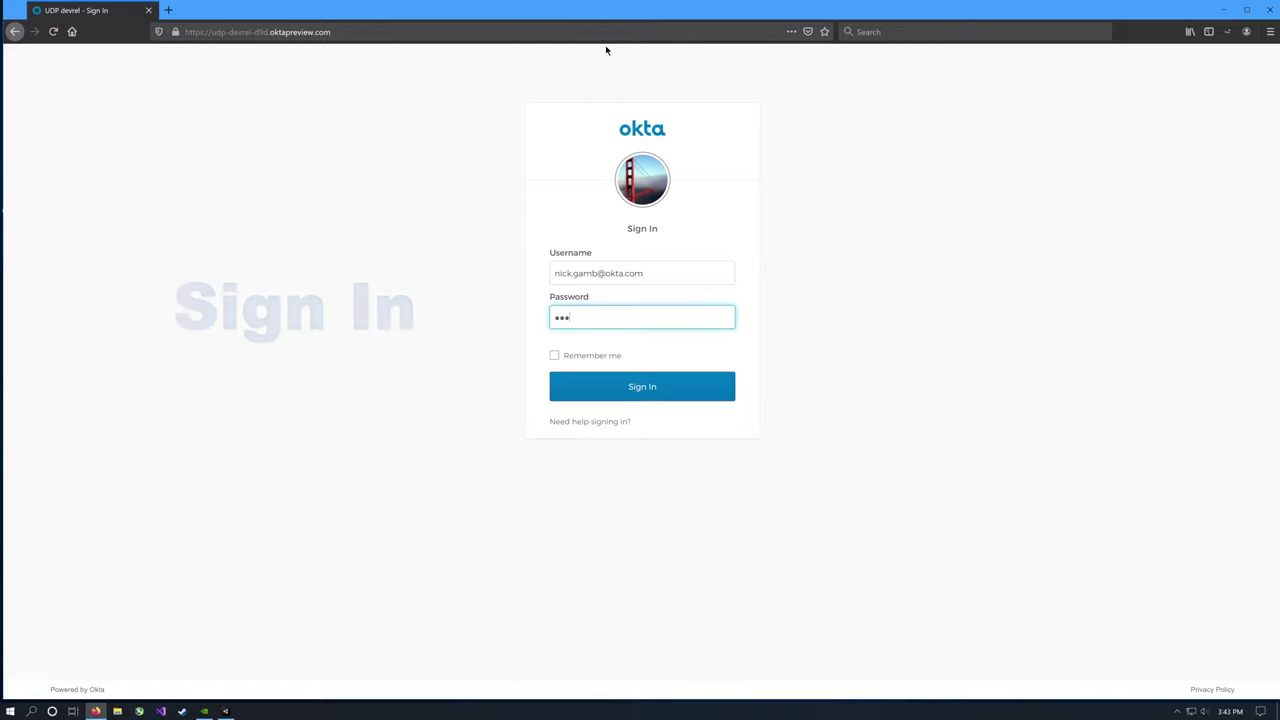
pyautogui.write('*')
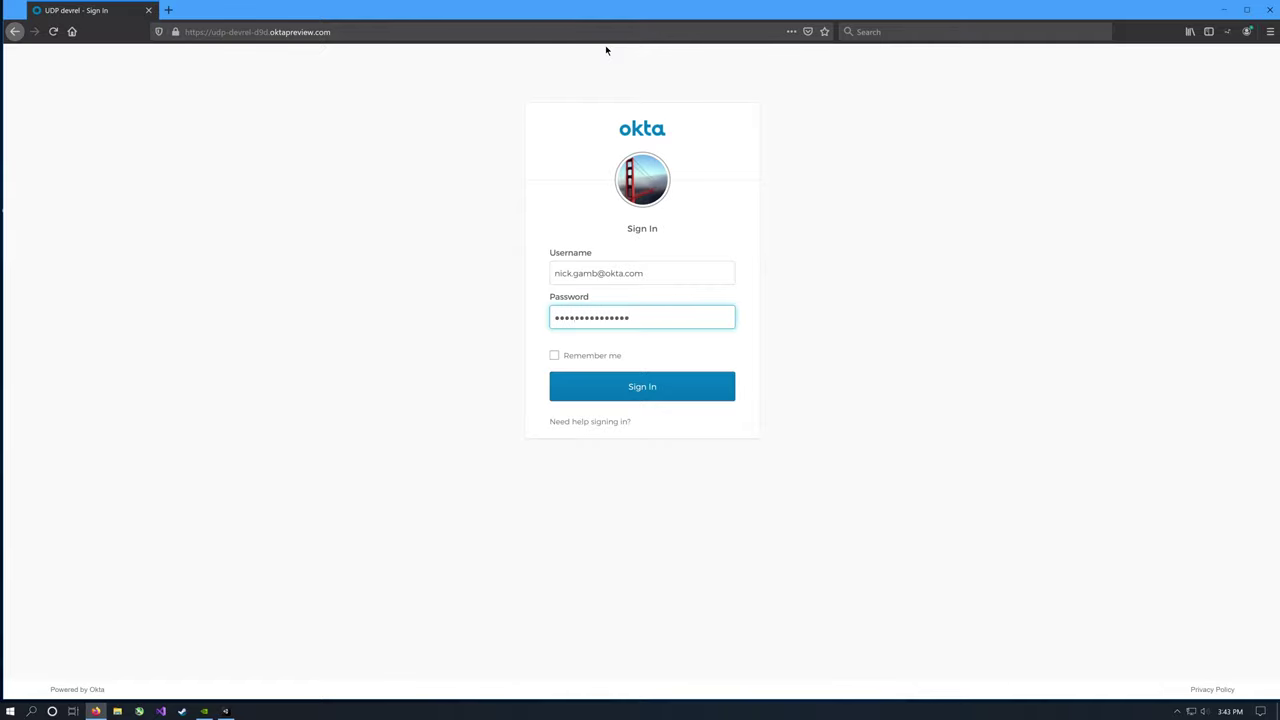
pyautogui.press('Return')
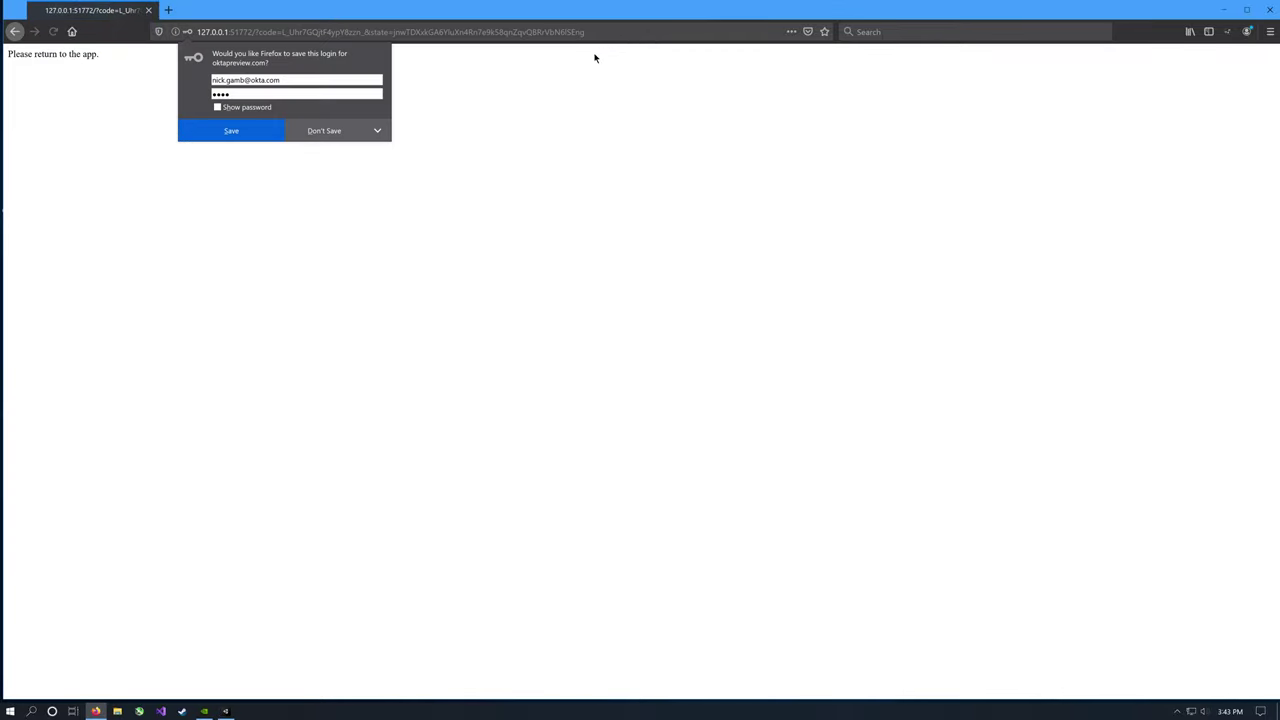
pyautogui.click(330, 131)
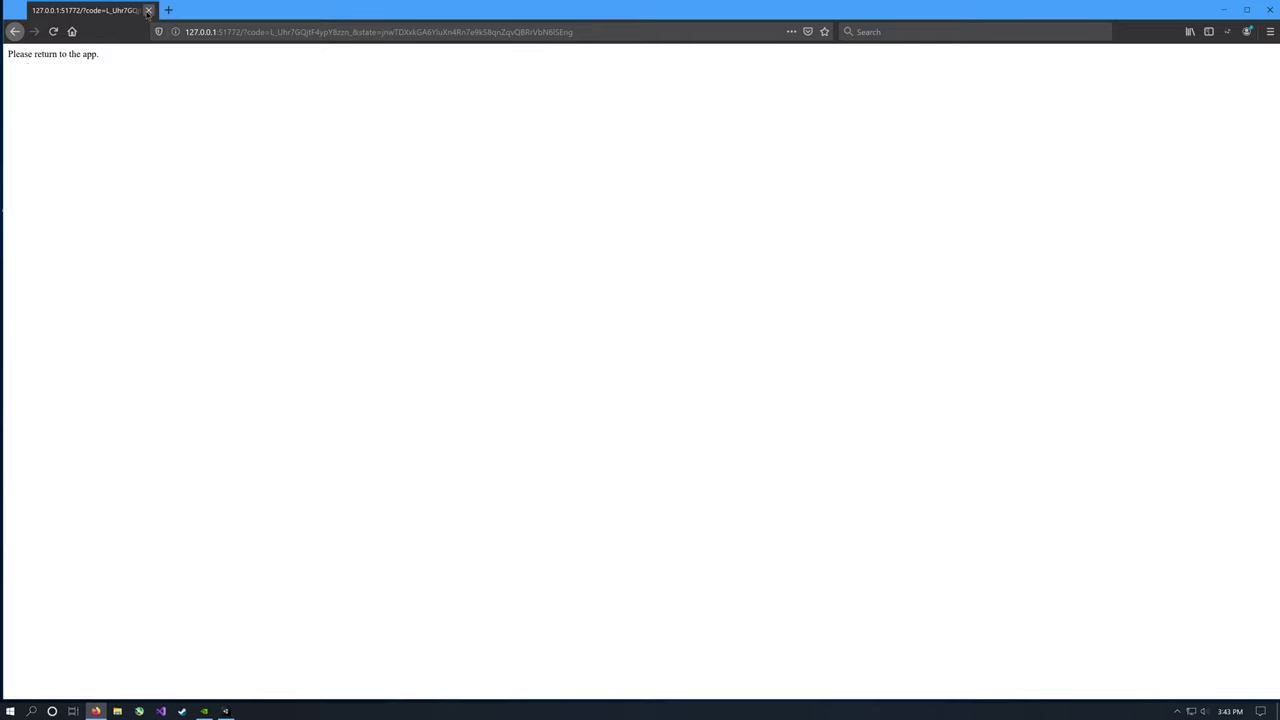
pyautogui.hotkey('alt', 'Tab')
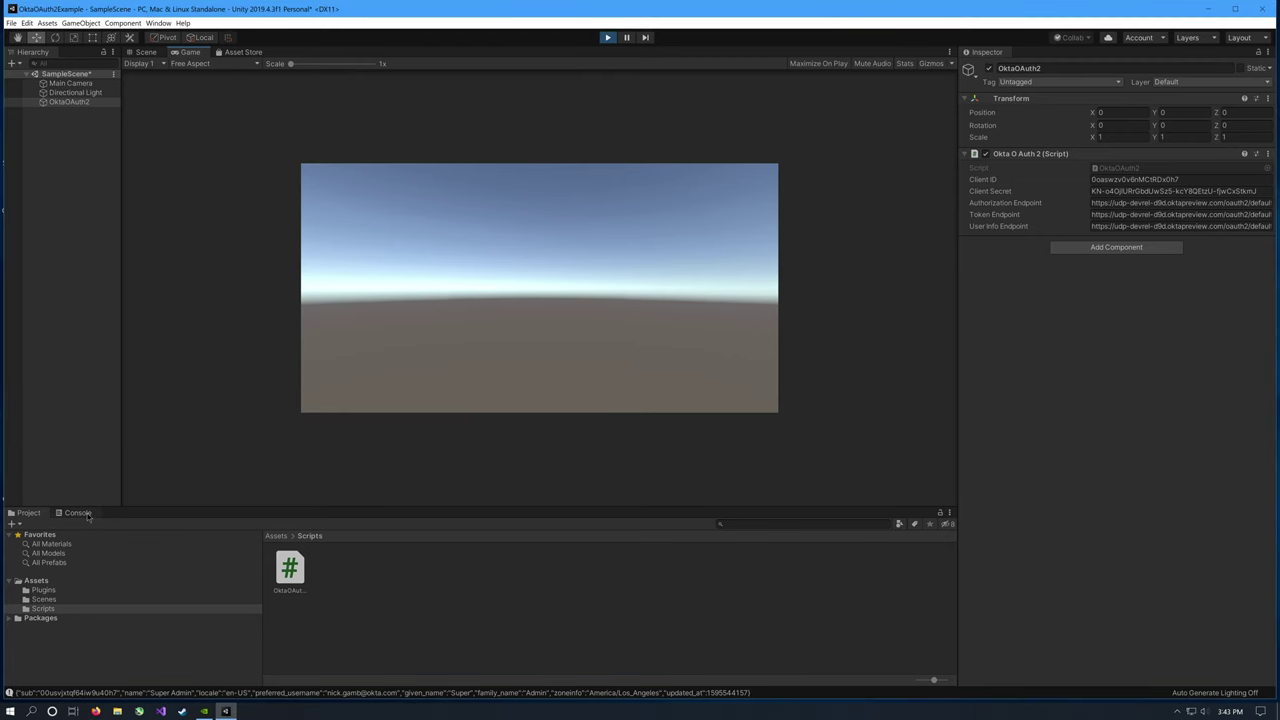
# Show the Console, inspect the logged token and user-info entries, and enlarge the Console panel.
pyautogui.click(86, 513)
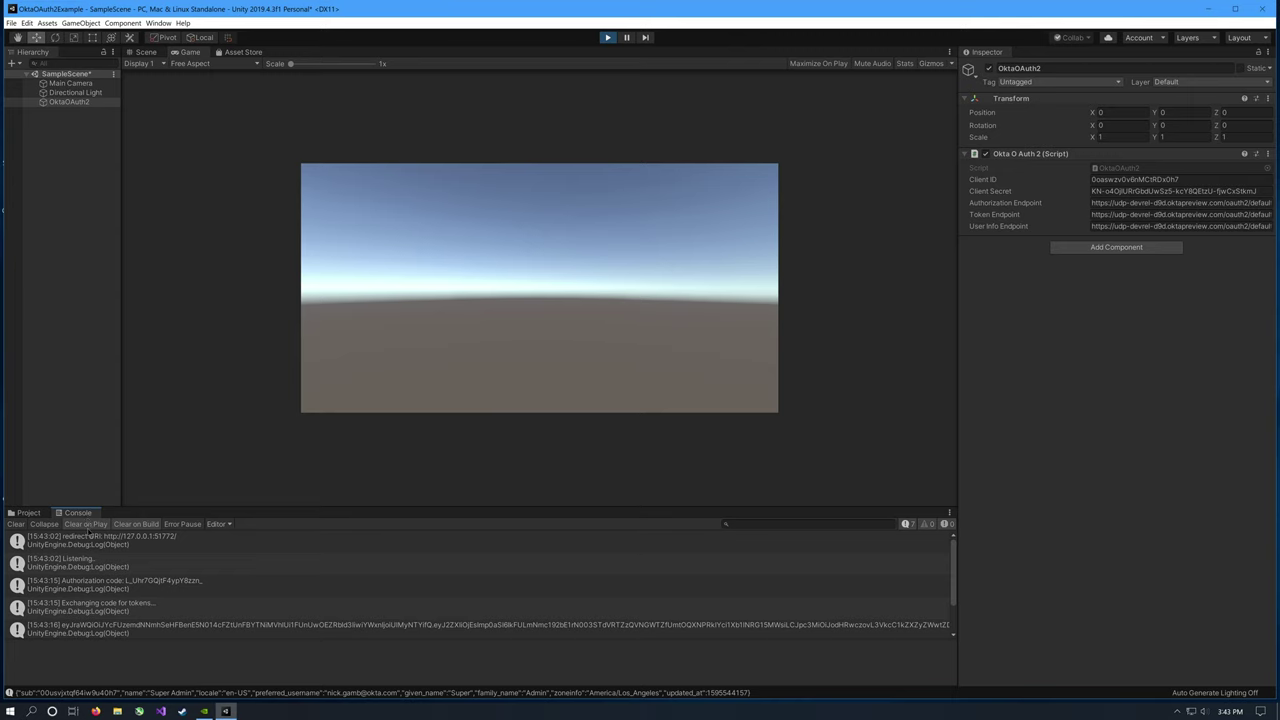
pyautogui.click(168, 632)
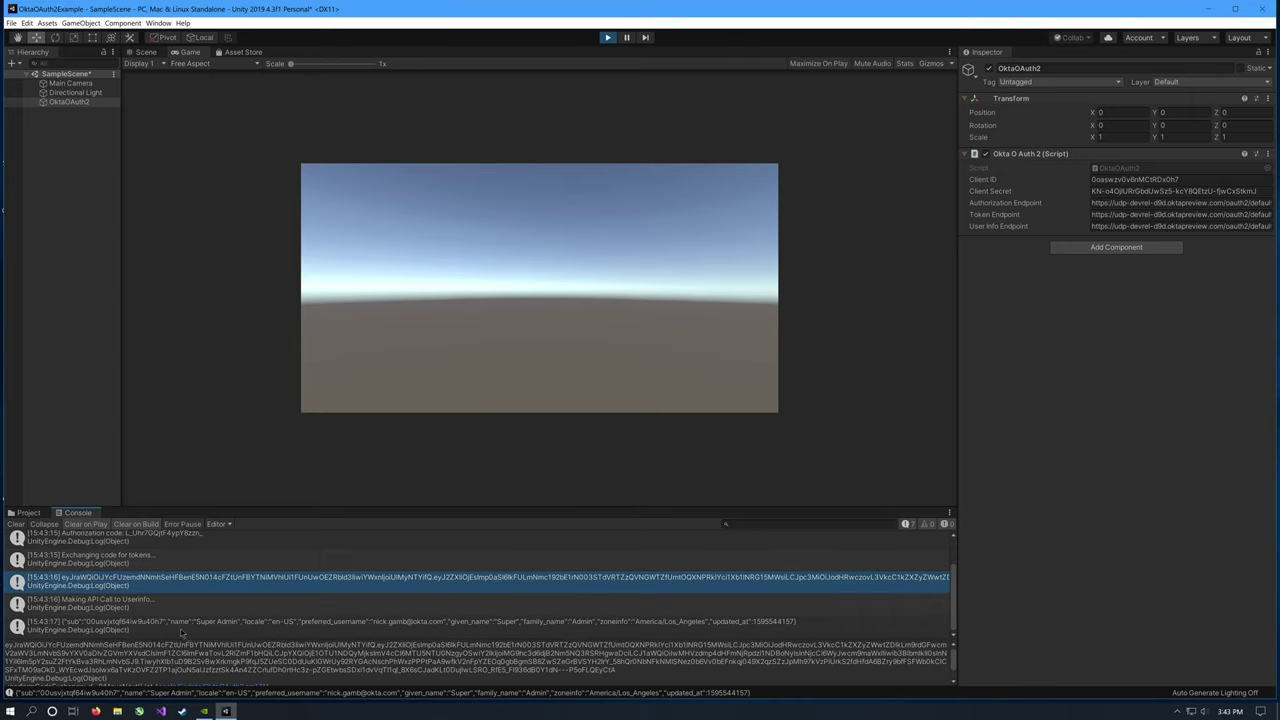
pyautogui.scroll(-2, 182, 655)
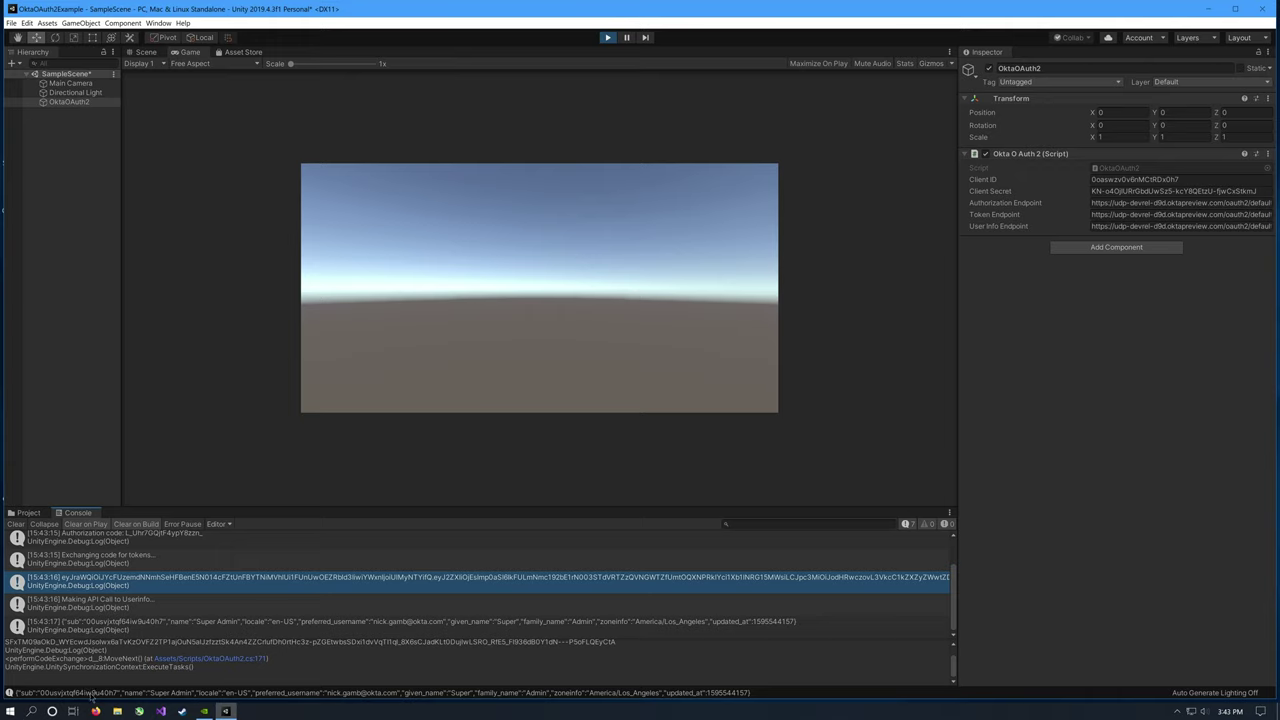
pyautogui.click(140, 692)
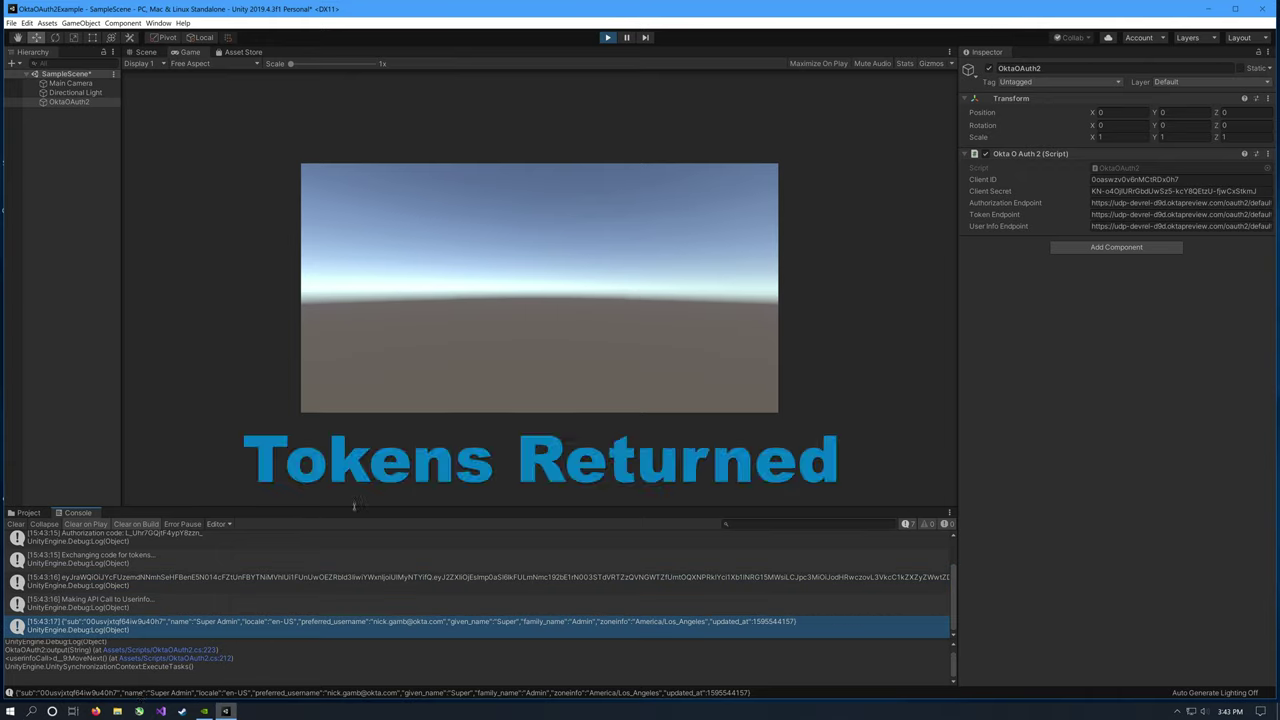
pyautogui.moveTo(351, 507)
pyautogui.mouseDown()
pyautogui.moveTo(375, 432)
pyautogui.moveTo(374, 326)
pyautogui.mouseUp()
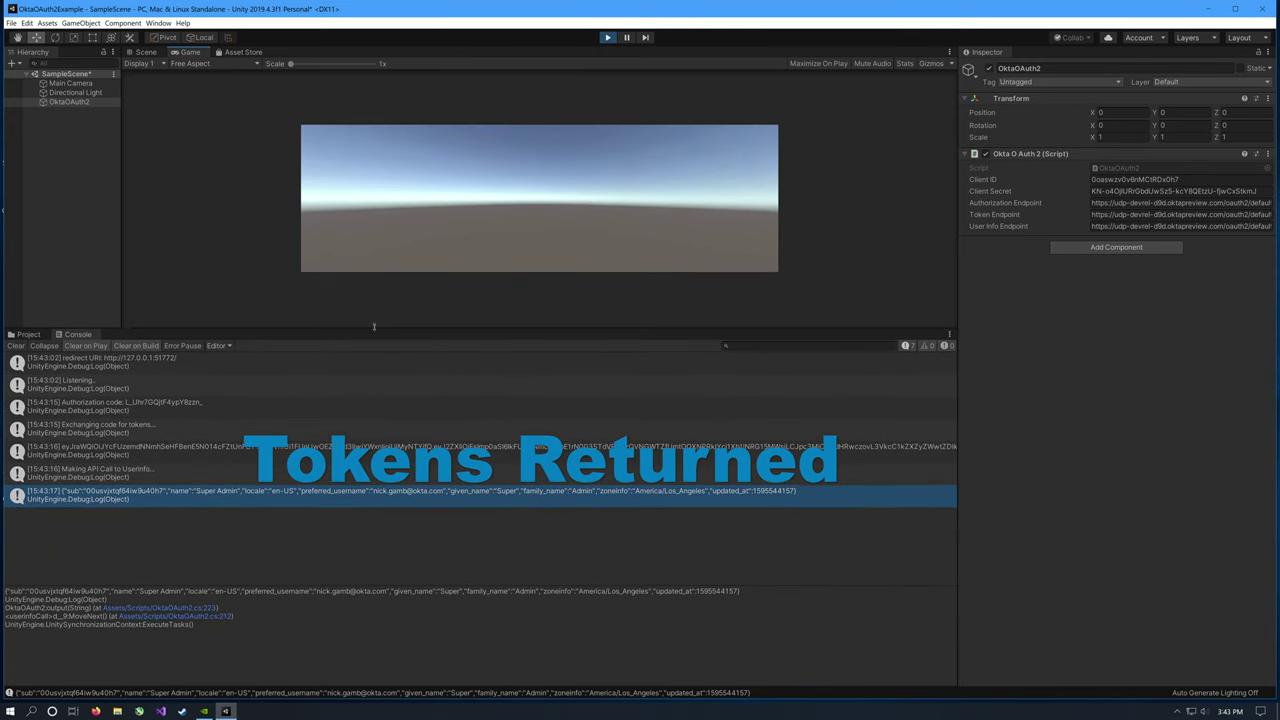